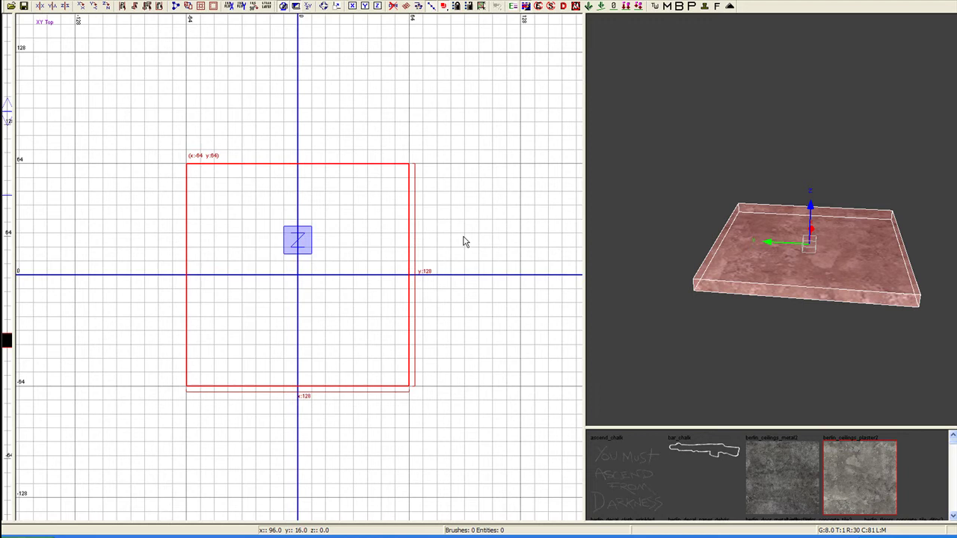
- Look over the 128 by 128 floor brush in the top grid view and the 3D view
{"action": "mouse_move", "coordinate": [466, 243]}
{"action": "right_mouse_down"}
{"action": "mouse_move", "coordinate": [467, 214]}
{"action": "mouse_move", "coordinate": [474, 252]}
{"action": "right_mouse_up"}
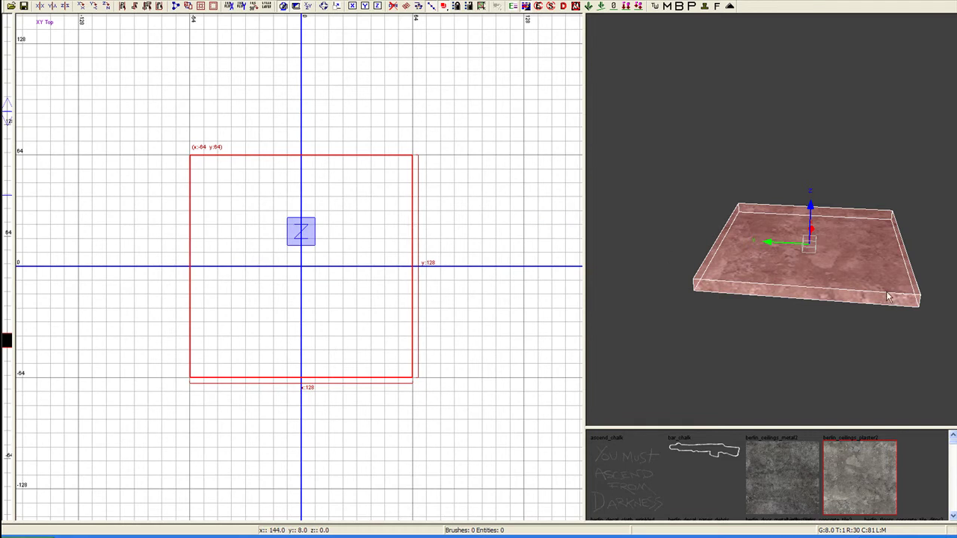
{"action": "mouse_move", "coordinate": [788, 208]}
{"action": "right_mouse_down"}
{"action": "mouse_move", "coordinate": [788, 238]}
{"action": "mouse_move", "coordinate": [802, 210]}
{"action": "right_mouse_up"}
{"action": "mouse_move", "coordinate": [454, 249]}
{"action": "right_mouse_down"}
{"action": "mouse_move", "coordinate": [394, 290]}
{"action": "mouse_move", "coordinate": [411, 258]}
{"action": "mouse_move", "coordinate": [451, 241]}
{"action": "right_mouse_up"}
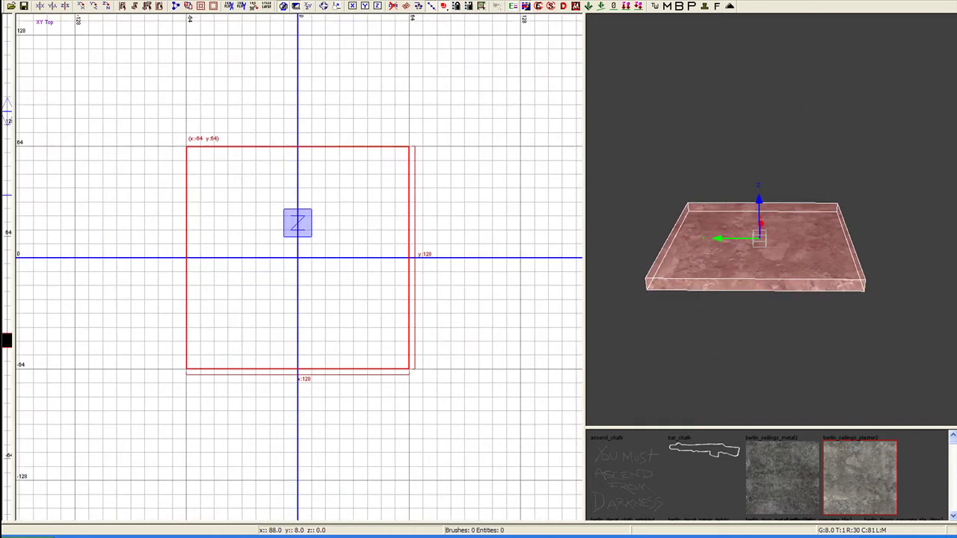
{"action": "scroll", "coordinate": [380, 252], "scroll_direction": "down", "scroll_amount": 4}
{"action": "scroll", "coordinate": [380, 250], "scroll_direction": "up", "scroll_amount": 5}
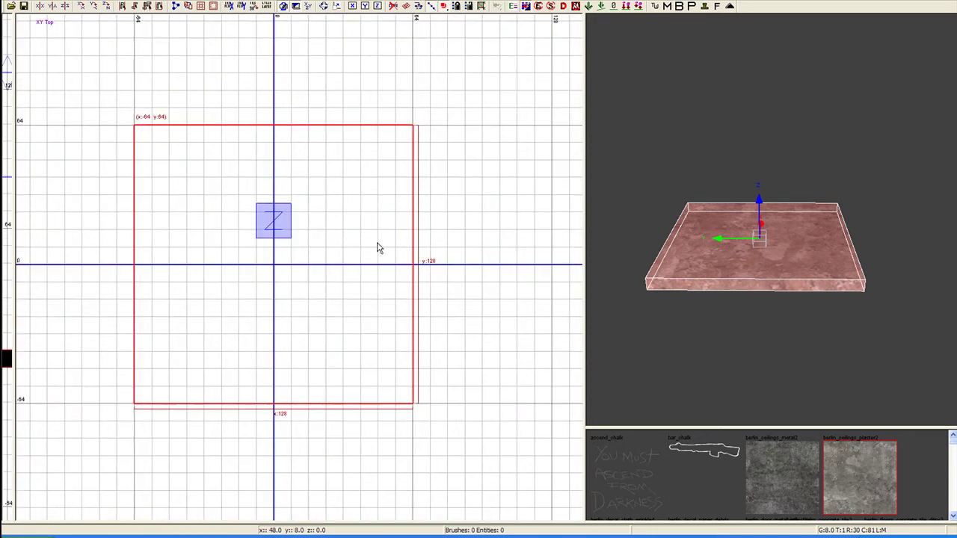
{"action": "scroll", "coordinate": [769, 234], "scroll_direction": "down", "scroll_amount": 1}
{"action": "scroll", "coordinate": [769, 233], "scroll_direction": "down", "scroll_amount": 1}
{"action": "scroll", "coordinate": [769, 232], "scroll_direction": "up", "scroll_amount": 3}
{"action": "scroll", "coordinate": [772, 231], "scroll_direction": "down", "scroll_amount": 1}
{"action": "right_click_drag", "start_coordinate": [416, 279], "coordinate": [433, 287]}
{"action": "scroll", "coordinate": [409, 272], "scroll_direction": "down", "scroll_amount": 4}
{"action": "right_click_drag", "start_coordinate": [750, 254], "coordinate": [744, 279]}
{"action": "scroll", "coordinate": [755, 292], "scroll_direction": "up", "scroll_amount": 3}
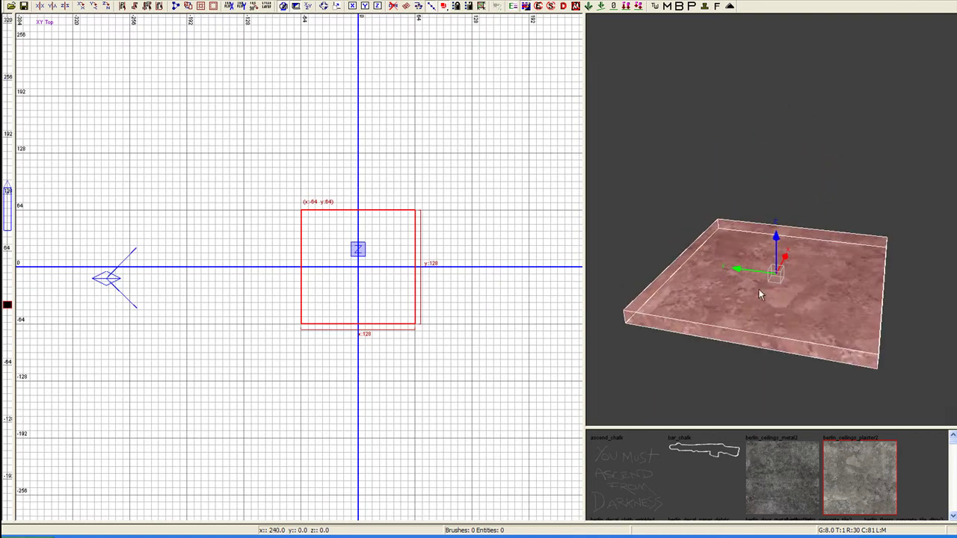
- Deselect the floor brush, create a 120 by 104 brush beside it at X 72, Y 96, and raise it to Z 64
{"action": "mouse_move", "coordinate": [359, 288]}
{"action": "right_mouse_down"}
{"action": "mouse_move", "coordinate": [348, 299]}
{"action": "mouse_move", "coordinate": [306, 284]}
{"action": "right_mouse_up"}
{"action": "key", "text": "Escape"}
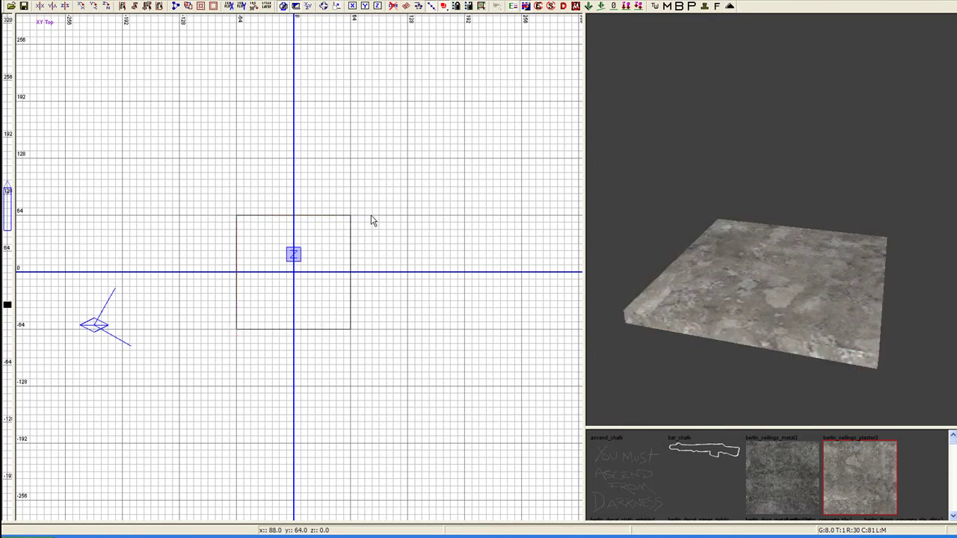
{"action": "left_click_drag", "start_coordinate": [362, 187], "coordinate": [468, 281]}
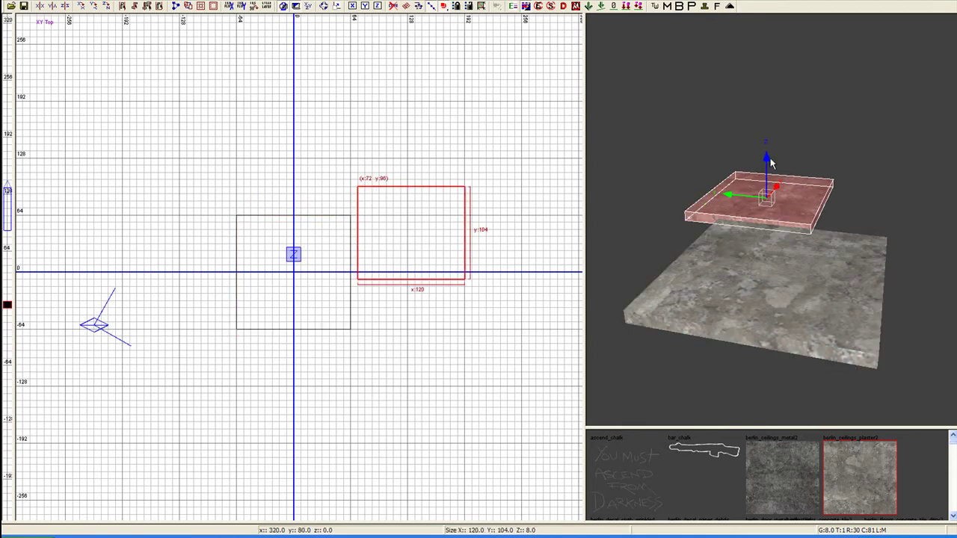
{"action": "left_click_drag", "start_coordinate": [769, 159], "coordinate": [767, 98]}
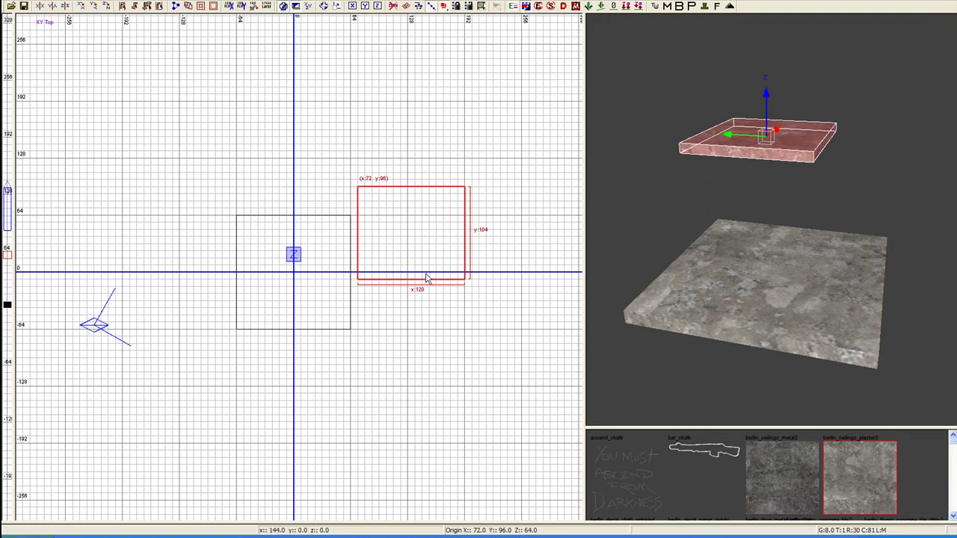
- Compare the two brushes in the front, side and top grid projections
{"action": "key", "text": "ctrl+Tab"}
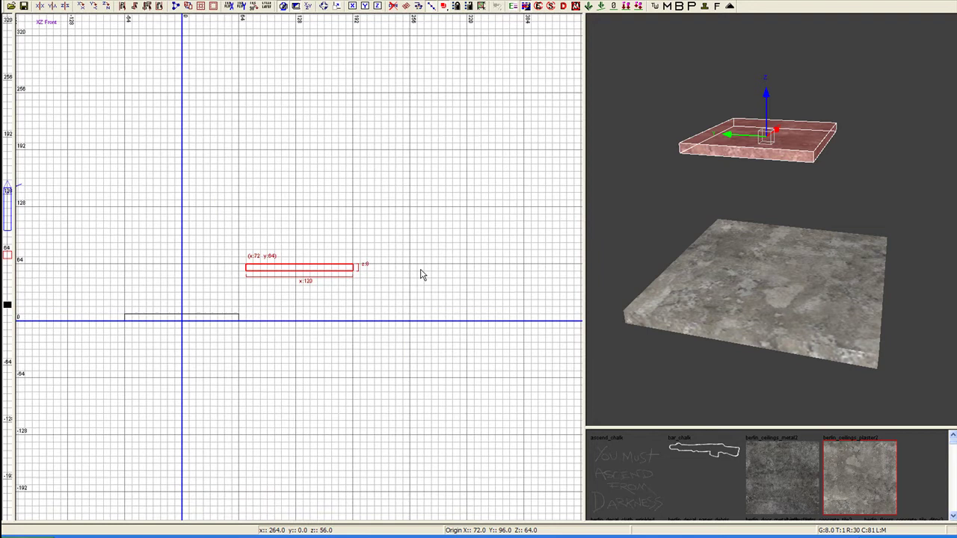
{"action": "key", "text": "ctrl+Tab"}
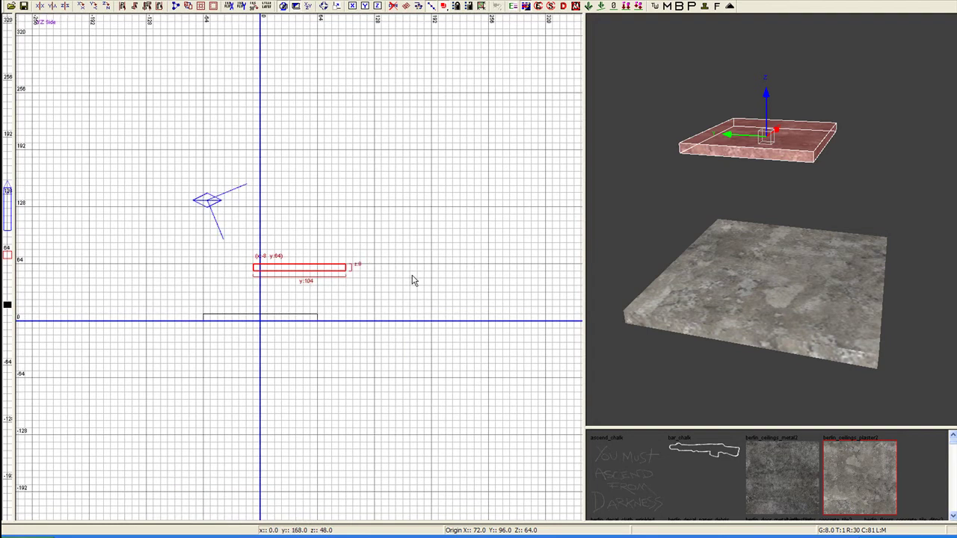
{"action": "key", "text": "ctrl+Tab"}
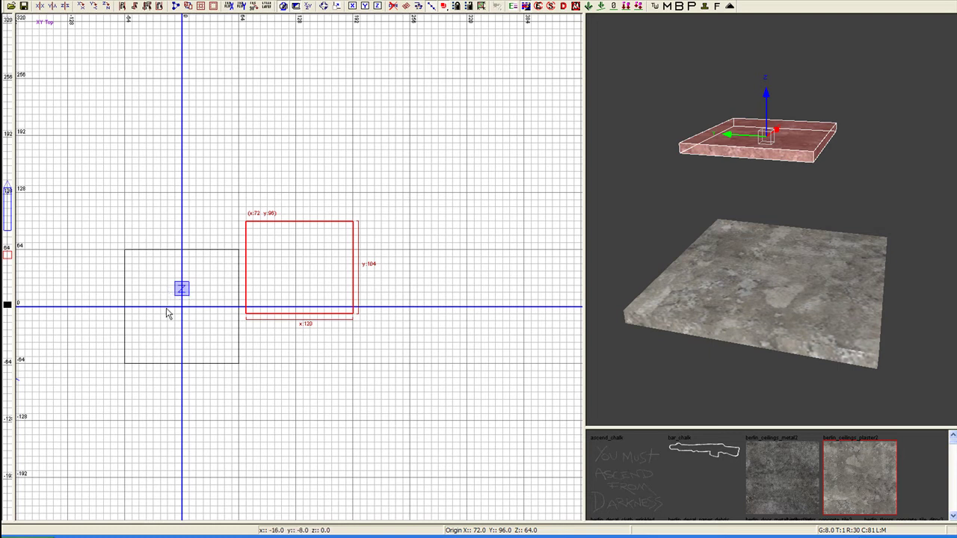
{"action": "key", "text": "ctrl+Tab"}
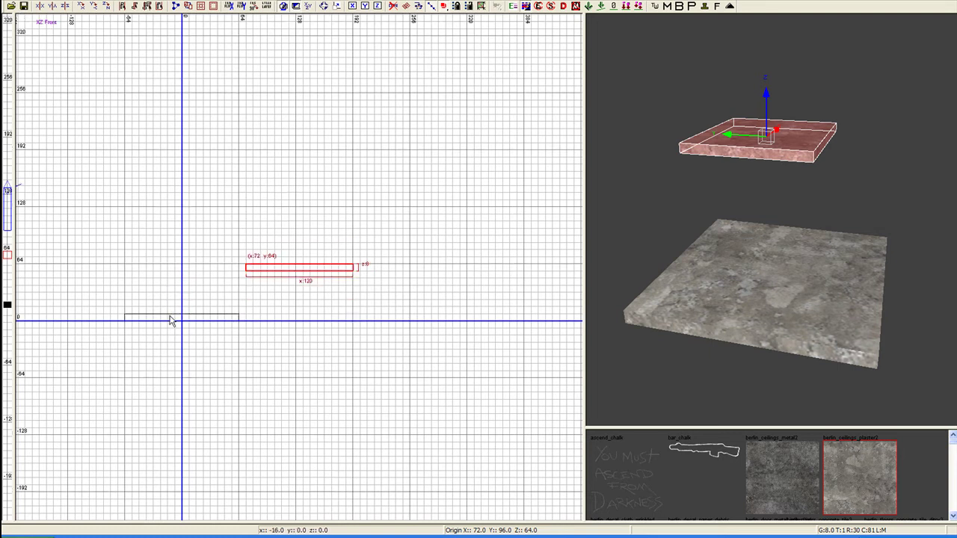
{"action": "key", "text": "ctrl+Tab"}
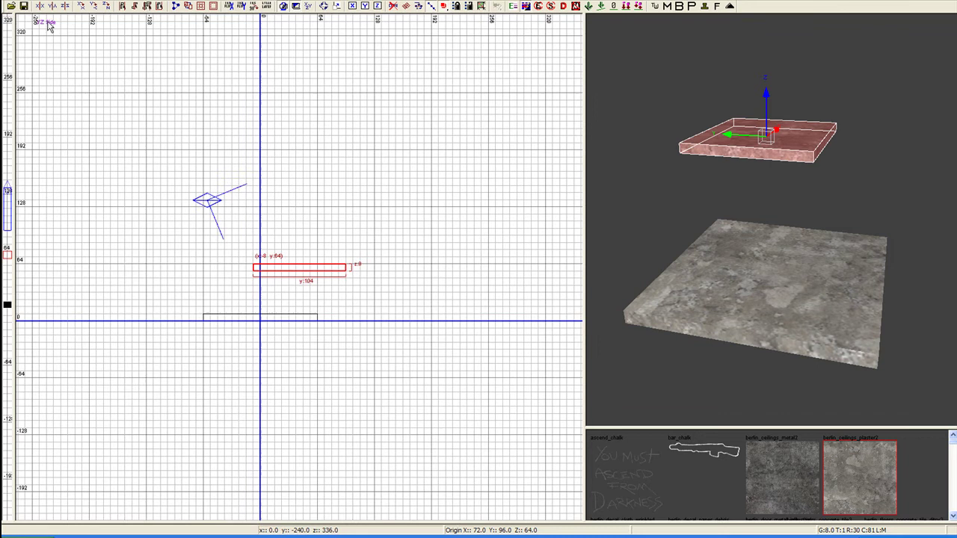
{"action": "key", "text": "ctrl+Tab"}
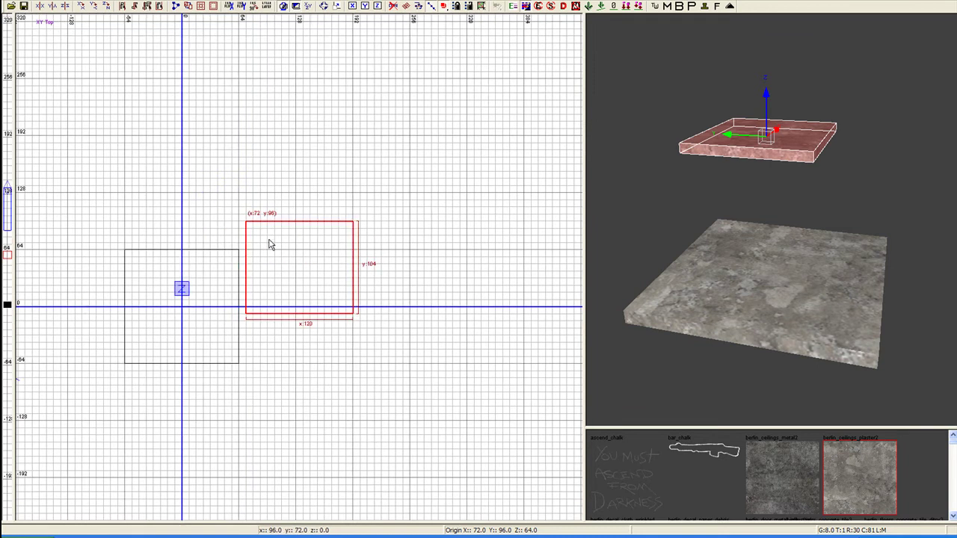
- Move the raised brush away from the floor brush to X 512, Y 56, and deselect it
{"action": "scroll", "coordinate": [820, 127], "scroll_direction": "up", "scroll_amount": 3}
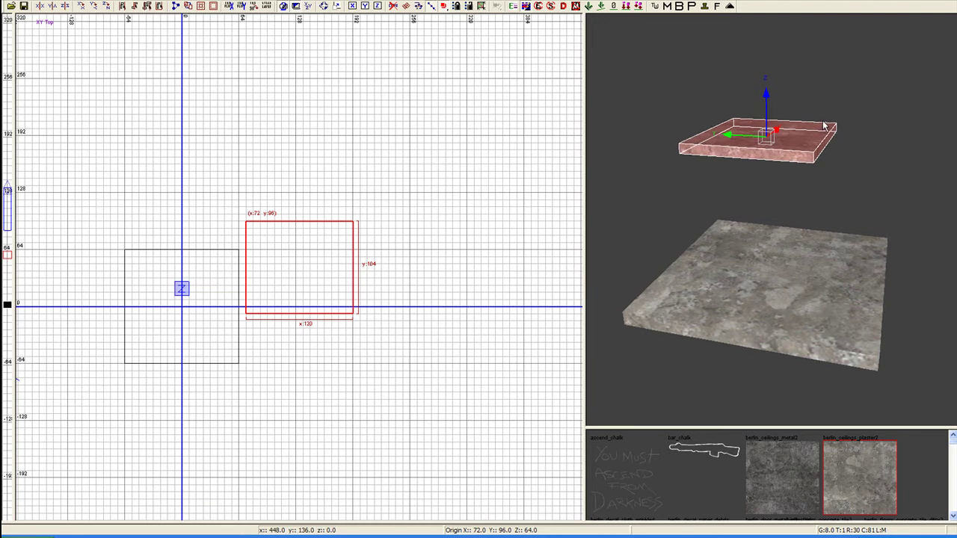
{"action": "scroll", "coordinate": [337, 256], "scroll_direction": "down", "scroll_amount": 5}
{"action": "mouse_move", "coordinate": [336, 256]}
{"action": "left_mouse_down"}
{"action": "mouse_move", "coordinate": [479, 292]}
{"action": "mouse_move", "coordinate": [465, 268]}
{"action": "left_mouse_up"}
{"action": "mouse_move", "coordinate": [771, 225]}
{"action": "right_mouse_down"}
{"action": "mouse_move", "coordinate": [808, 239]}
{"action": "mouse_move", "coordinate": [800, 179]}
{"action": "right_mouse_up"}
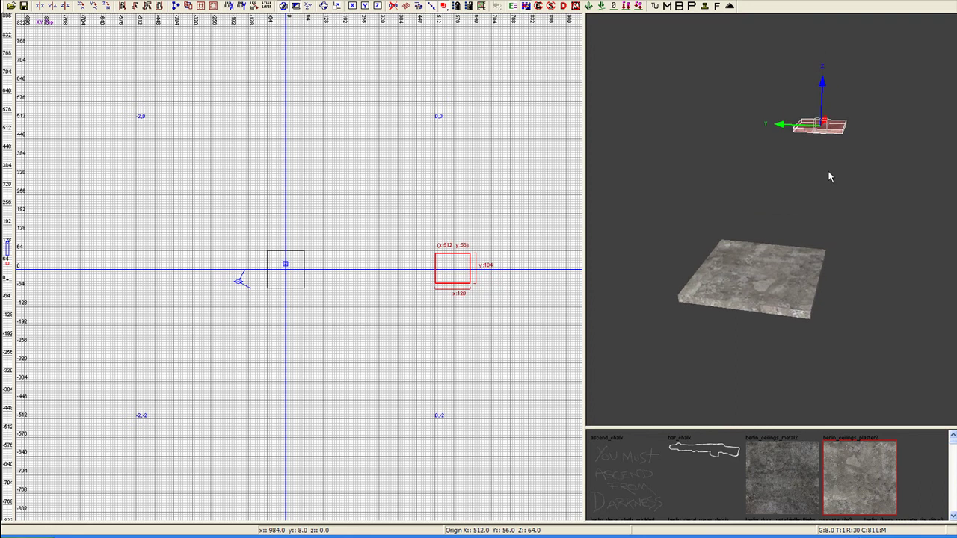
{"action": "key", "text": "Escape"}
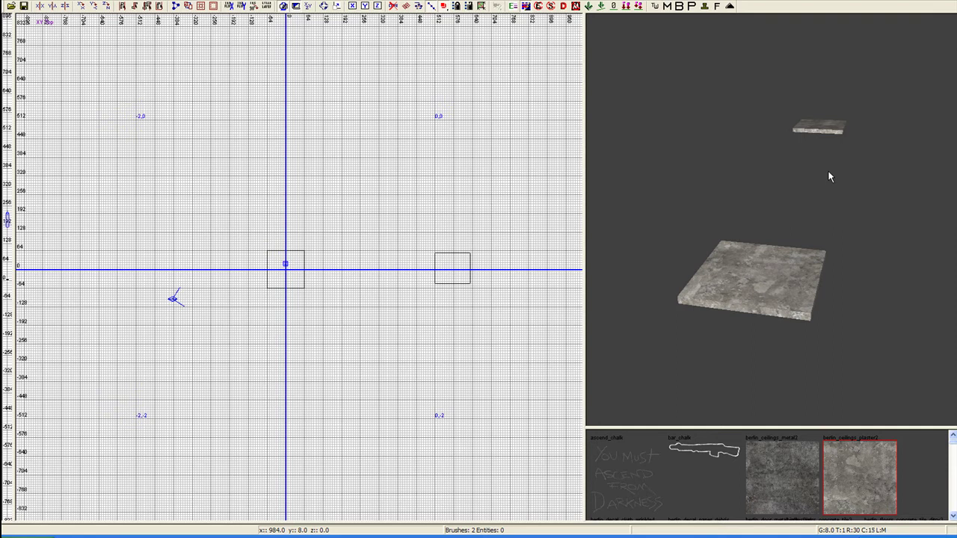
- Adjust the cubic clipping distance of the 3D view to 36
{"action": "key", "text": "ctrl+bracketleft"}
{"action": "key", "text": "ctrl+bracketleft"}
{"action": "key", "text": "ctrl+bracketleft"}
{"action": "key", "text": "ctrl+bracketleft"}
{"action": "key", "text": "ctrl+bracketleft"}
{"action": "key", "text": "ctrl+bracketleft"}
{"action": "key", "text": "ctrl+bracketleft"}
{"action": "key", "text": "ctrl+bracketleft"}
{"action": "key", "text": "ctrl+bracketleft"}
{"action": "key", "text": "ctrl+bracketleft"}
{"action": "key", "text": "ctrl+bracketright"}
- Move the distant brush back toward the floor brush to X 88, Y 48, and delete it
{"action": "scroll", "coordinate": [326, 259], "scroll_direction": "up", "scroll_amount": 3}
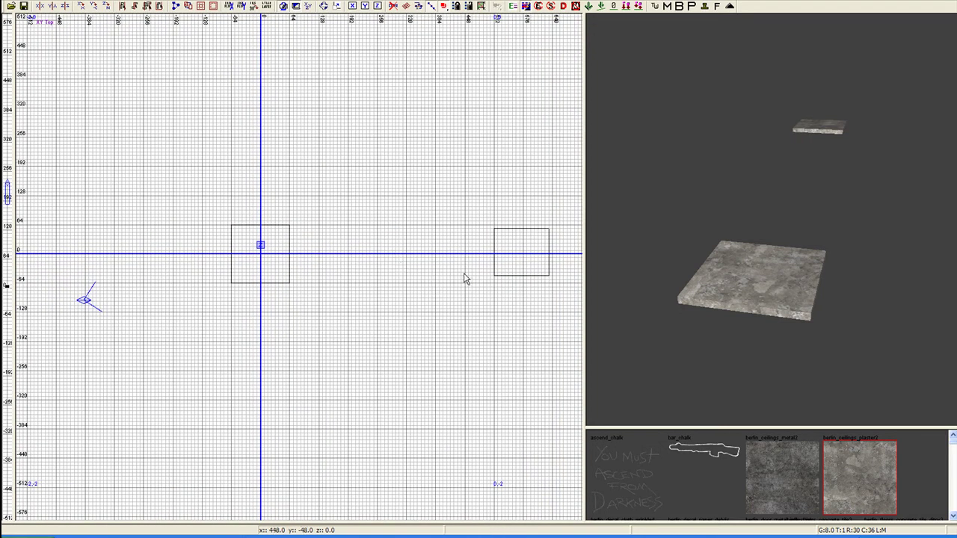
{"action": "left_click", "coordinate": [533, 270]}
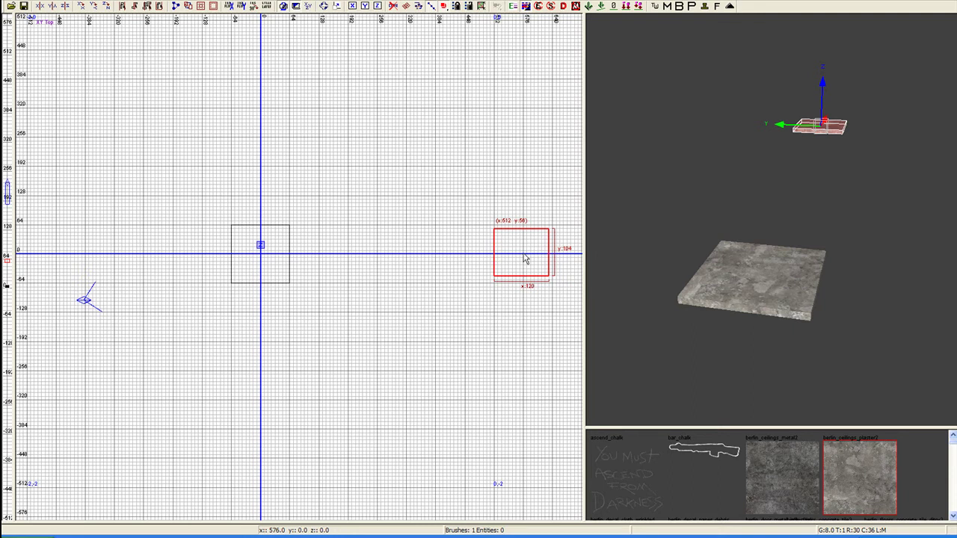
{"action": "mouse_move", "coordinate": [526, 260]}
{"action": "left_mouse_down"}
{"action": "mouse_move", "coordinate": [505, 269]}
{"action": "mouse_move", "coordinate": [348, 232]}
{"action": "mouse_move", "coordinate": [334, 238]}
{"action": "mouse_move", "coordinate": [343, 263]}
{"action": "left_mouse_up"}
{"action": "key", "text": "BackSpace"}
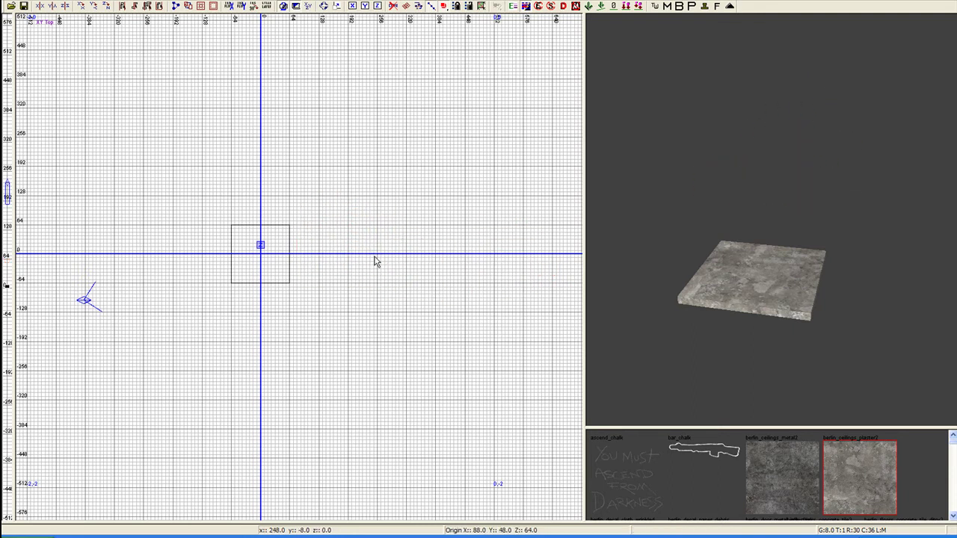
- Clone the floor brush five times, arranging a row of four along X with two more adjoining its positive Y side
{"action": "left_click", "coordinate": [272, 264], "text": "shift"}
{"action": "key", "text": "Escape"}
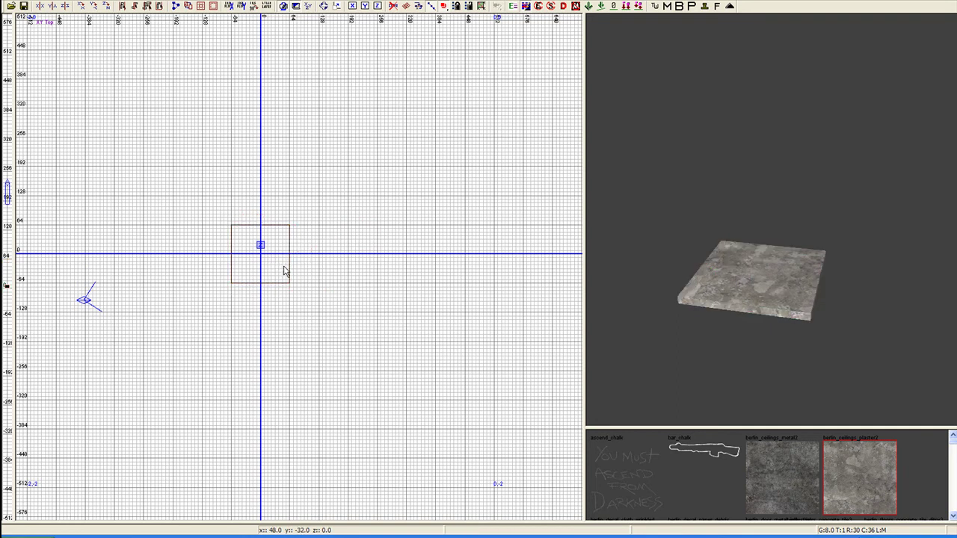
{"action": "left_click", "coordinate": [287, 277], "text": "shift"}
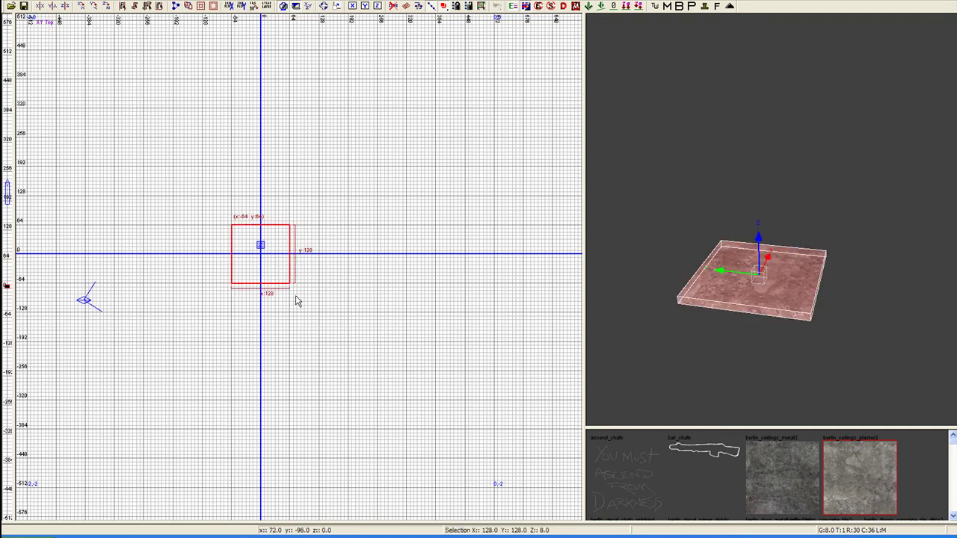
{"action": "key", "text": "space"}
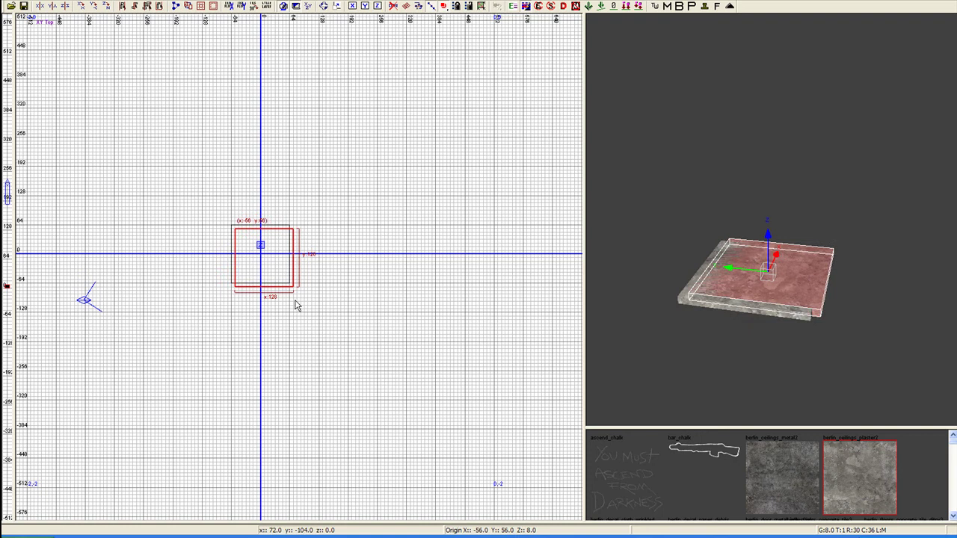
{"action": "mouse_move", "coordinate": [276, 269]}
{"action": "left_mouse_down"}
{"action": "mouse_move", "coordinate": [336, 265]}
{"action": "mouse_move", "coordinate": [333, 288]}
{"action": "mouse_move", "coordinate": [369, 265]}
{"action": "mouse_move", "coordinate": [380, 280]}
{"action": "mouse_move", "coordinate": [437, 271]}
{"action": "mouse_move", "coordinate": [430, 269]}
{"action": "mouse_move", "coordinate": [436, 283]}
{"action": "mouse_move", "coordinate": [417, 210]}
{"action": "mouse_move", "coordinate": [359, 210]}
{"action": "left_mouse_up"}
{"action": "key", "text": "space"}
{"action": "key", "text": "space"}
{"action": "key", "text": "space"}
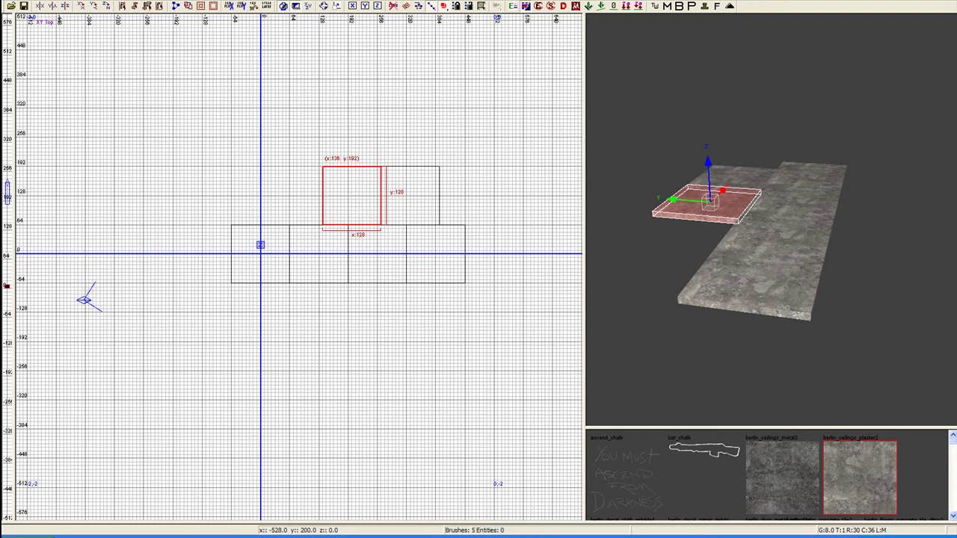
- Select all six floor brushes and delete them
{"action": "left_click", "coordinate": [410, 210], "text": "shift"}
{"action": "left_click_drag", "start_coordinate": [412, 207], "coordinate": [335, 237], "text": "shift"}
{"action": "left_click", "coordinate": [258, 257], "text": "shift"}
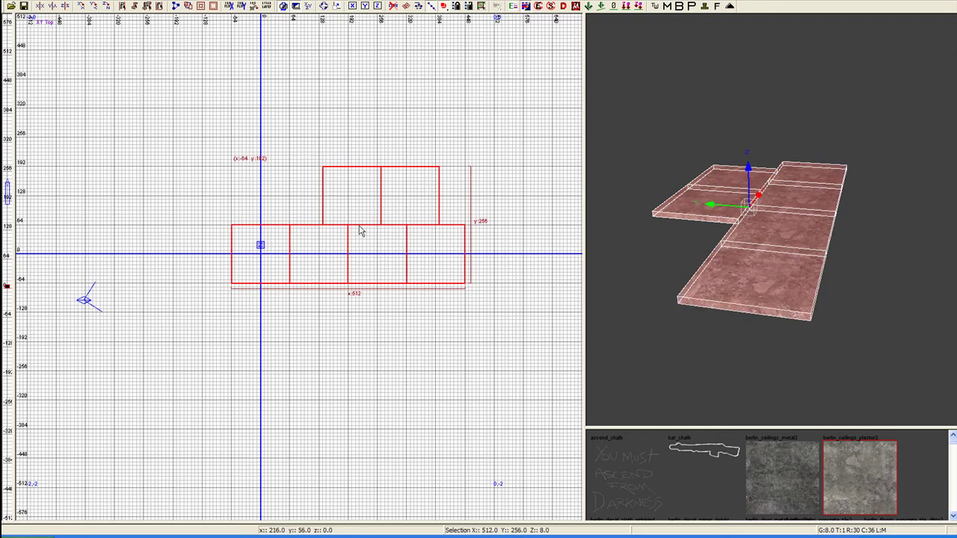
{"action": "key", "text": "BackSpace"}
- Create a 64 by 64 brush, 8 units high, from X -64, Y 64 to the grid origin
{"action": "left_click_drag", "start_coordinate": [232, 225], "coordinate": [261, 257]}
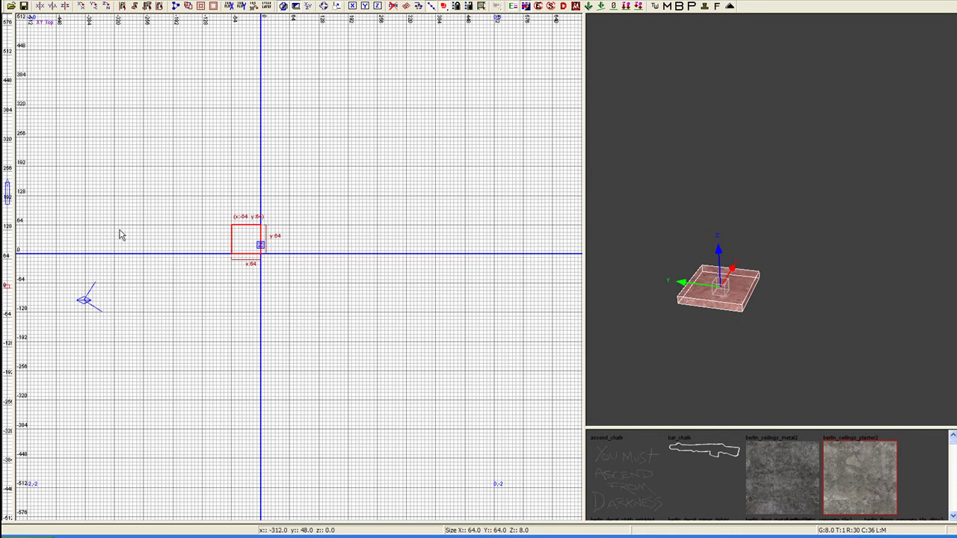
{"action": "scroll", "coordinate": [297, 244], "scroll_direction": "up", "scroll_amount": 4}
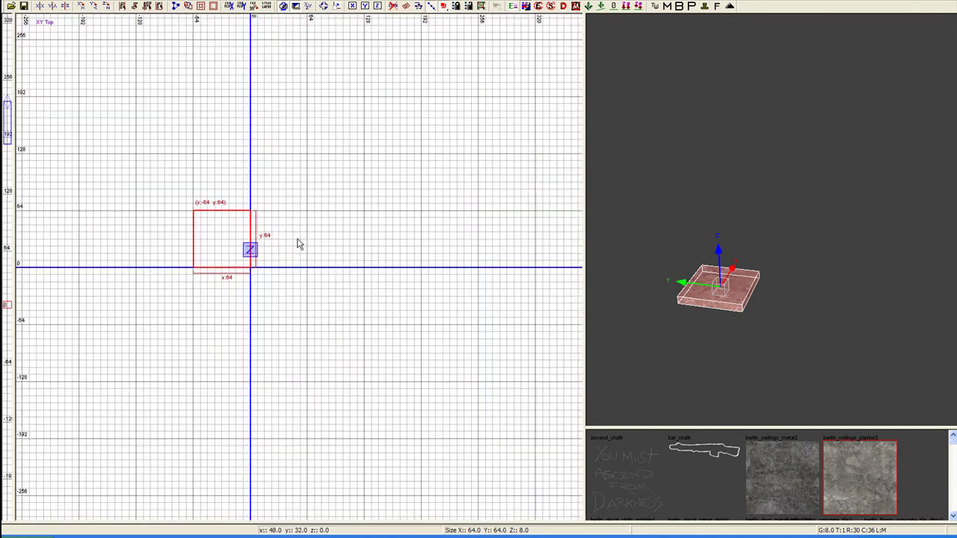
{"action": "right_click_drag", "start_coordinate": [398, 270], "coordinate": [384, 271]}
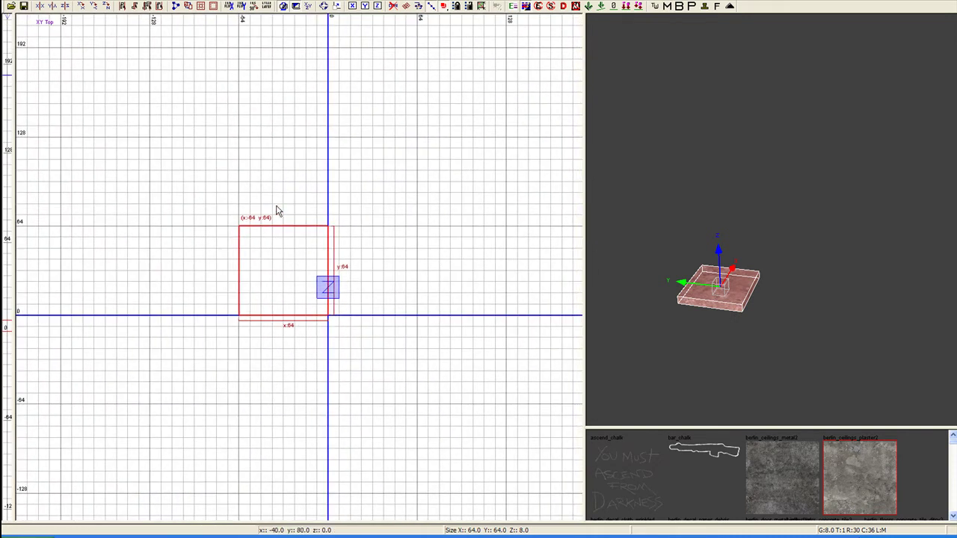
- Stretch the brush's sides outward until it measures 192 in X by 224 in Y
{"action": "left_click_drag", "start_coordinate": [293, 175], "coordinate": [293, 97]}
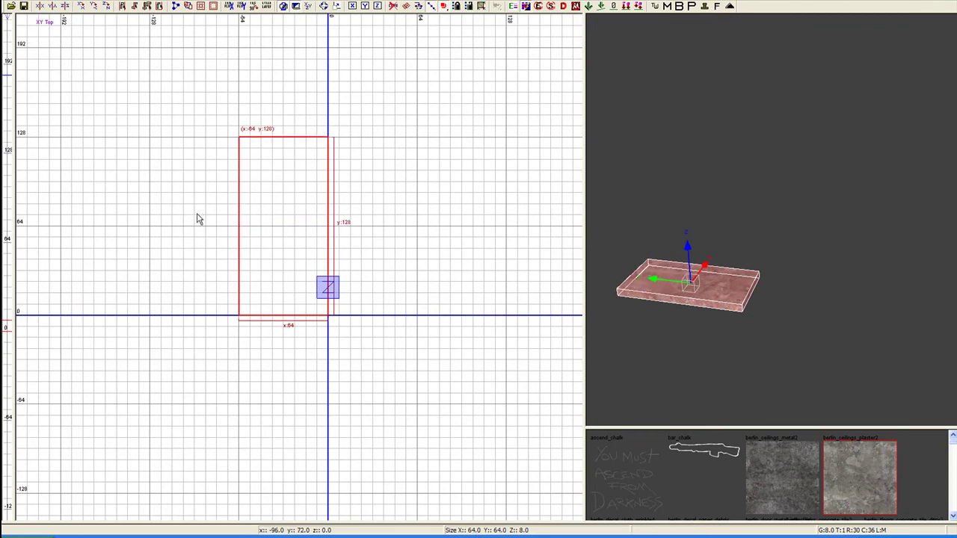
{"action": "left_click_drag", "start_coordinate": [199, 218], "coordinate": [112, 215]}
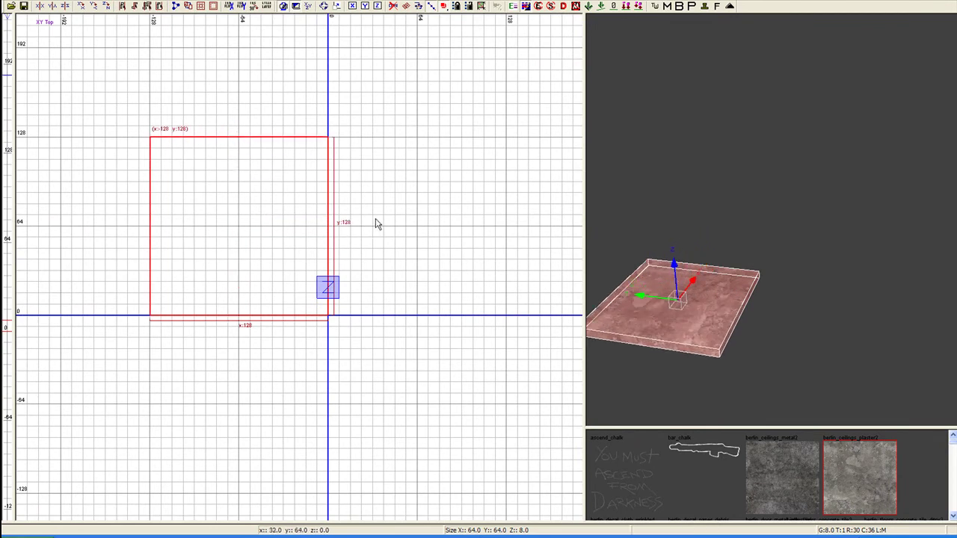
{"action": "left_click_drag", "start_coordinate": [376, 220], "coordinate": [472, 220]}
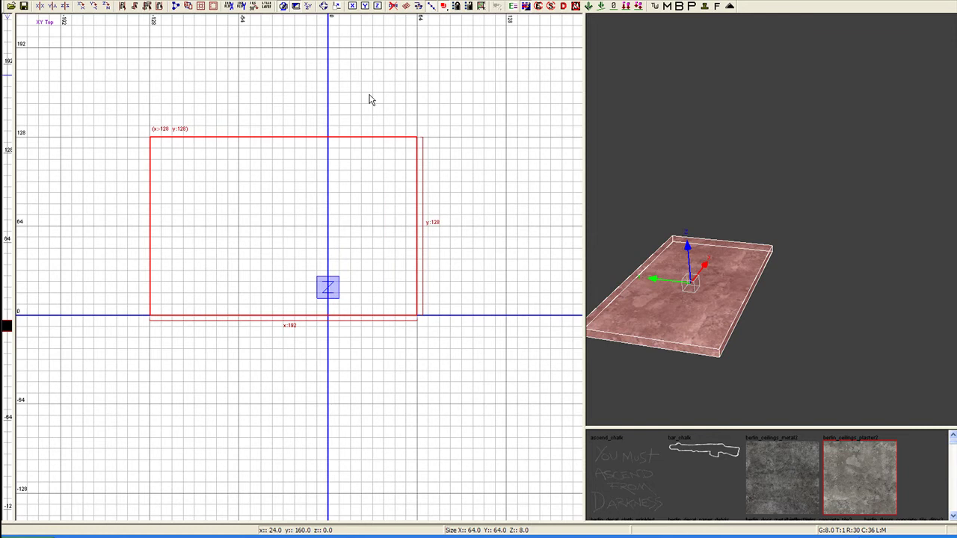
{"action": "left_click_drag", "start_coordinate": [369, 98], "coordinate": [370, 47]}
{"action": "left_click_drag", "start_coordinate": [355, 367], "coordinate": [359, 457]}
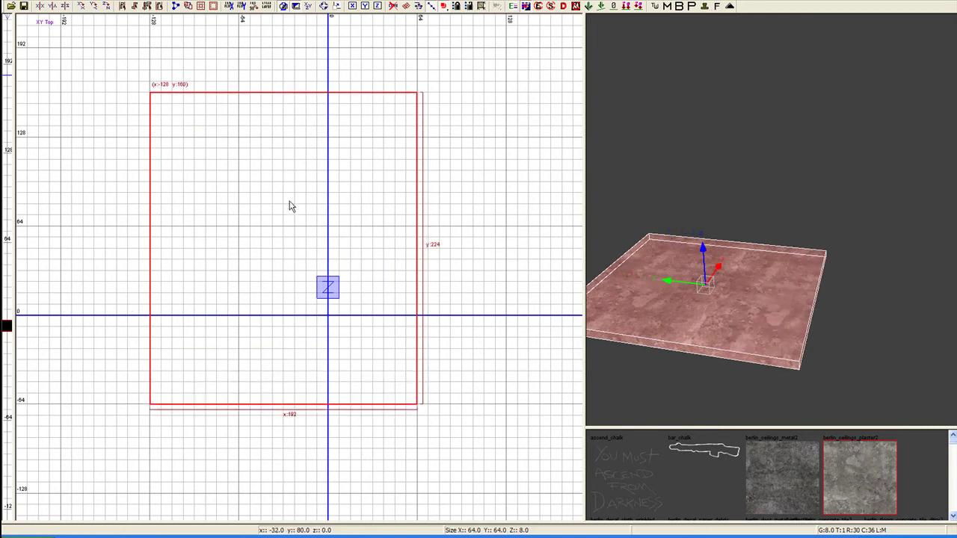
- Move the brush to X -64, Y 128, and shrink it to 128 by 128 units
{"action": "mouse_move", "coordinate": [297, 238]}
{"action": "left_mouse_down"}
{"action": "mouse_move", "coordinate": [363, 210]}
{"action": "mouse_move", "coordinate": [290, 259]}
{"action": "mouse_move", "coordinate": [173, 194]}
{"action": "mouse_move", "coordinate": [372, 235]}
{"action": "mouse_move", "coordinate": [382, 280]}
{"action": "left_mouse_up"}
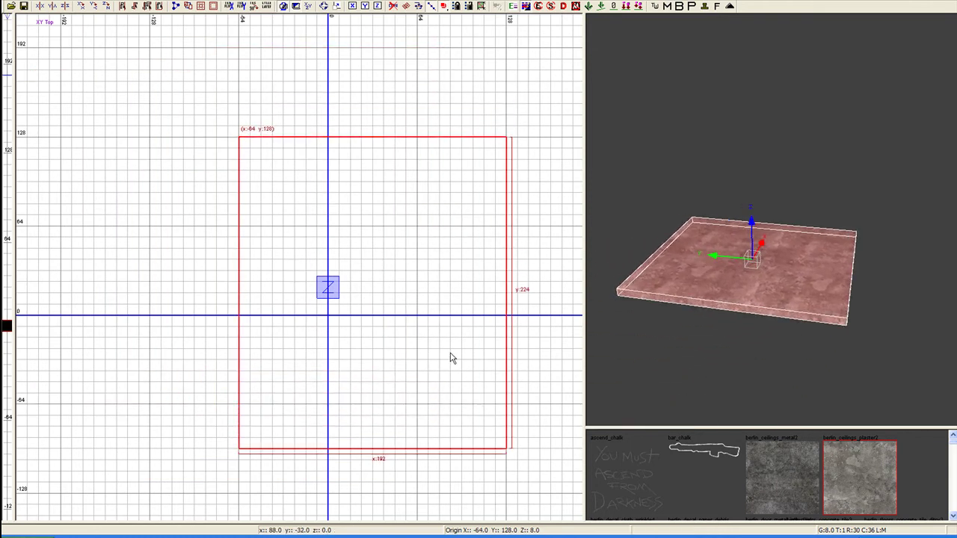
{"action": "right_click_drag", "start_coordinate": [450, 353], "coordinate": [396, 315]}
{"action": "left_click_drag", "start_coordinate": [410, 453], "coordinate": [402, 329]}
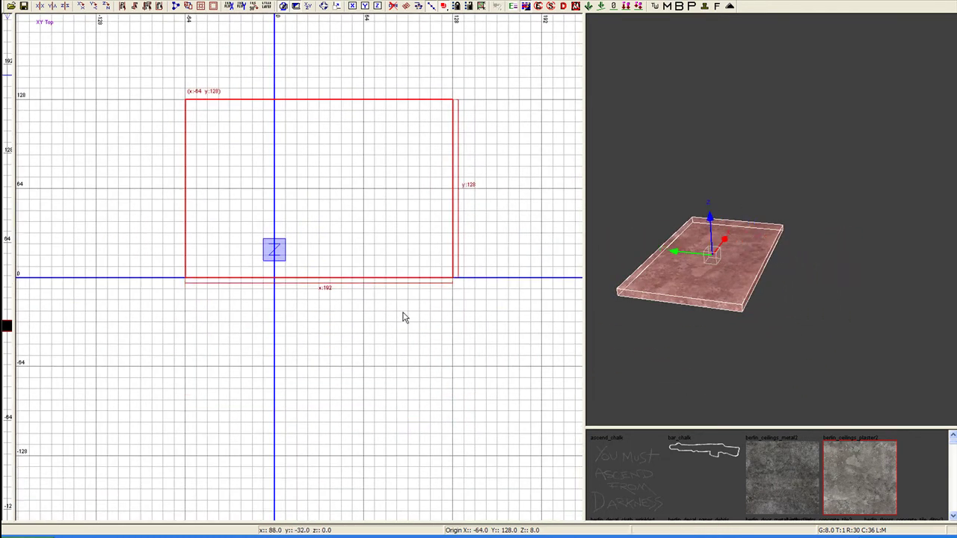
{"action": "mouse_move", "coordinate": [503, 213]}
{"action": "left_mouse_down"}
{"action": "mouse_move", "coordinate": [476, 194]}
{"action": "mouse_move", "coordinate": [420, 195]}
{"action": "left_mouse_up"}
{"action": "right_click_drag", "start_coordinate": [406, 182], "coordinate": [410, 203]}
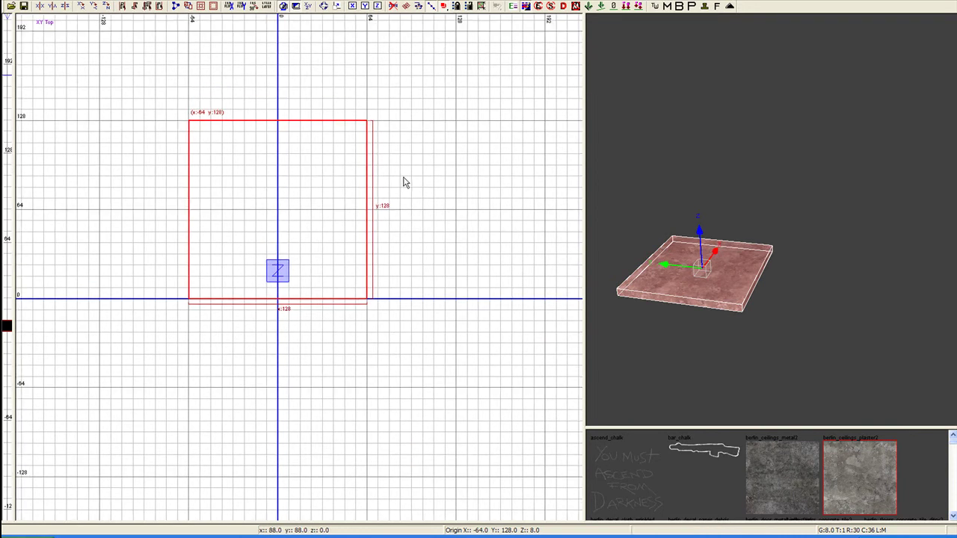
- Set the grid size to 1 unit and look closely at the finer grid around the brush
{"action": "key", "text": "1"}
{"action": "scroll", "coordinate": [332, 194], "scroll_direction": "up", "scroll_amount": 2}
{"action": "scroll", "coordinate": [333, 199], "scroll_direction": "up", "scroll_amount": 3}
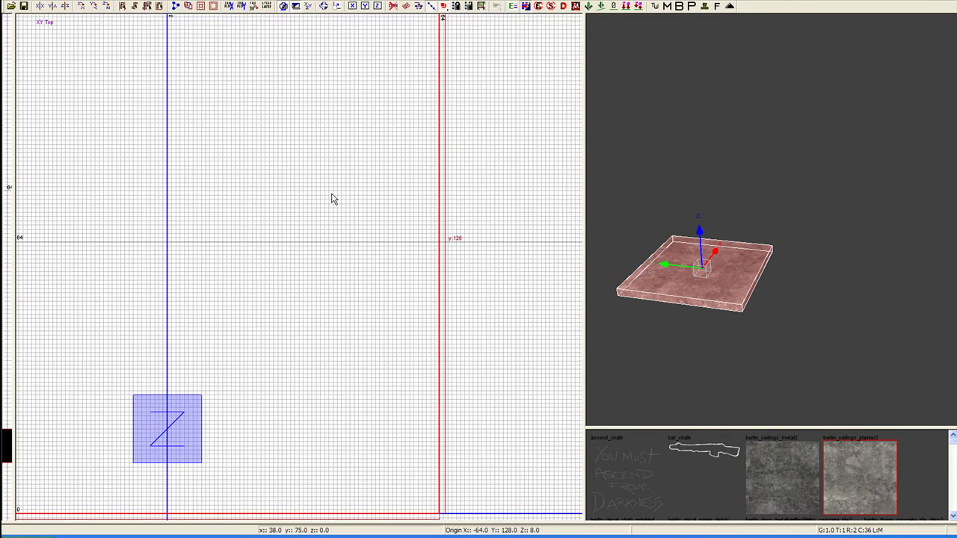
- Step the grid size up from 2 units through 8 to 64 units, comparing the grid around the brush
{"action": "scroll", "coordinate": [332, 194], "scroll_direction": "down", "scroll_amount": 1}
{"action": "right_click_drag", "start_coordinate": [324, 230], "coordinate": [427, 235]}
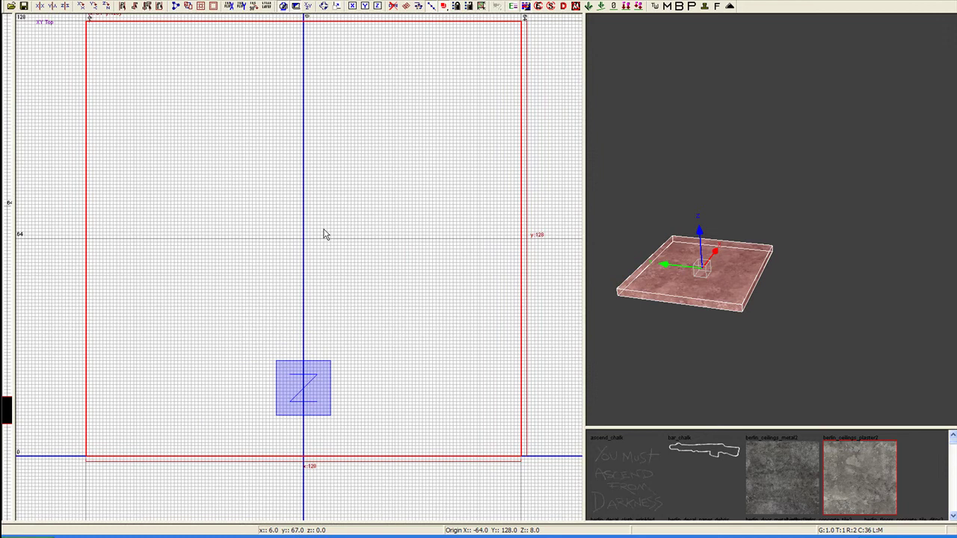
{"action": "key", "text": "2"}
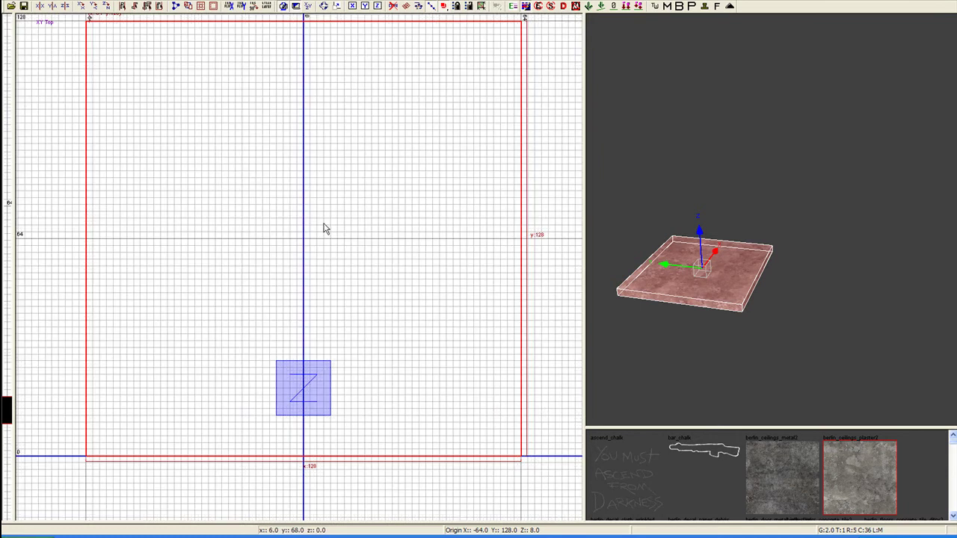
{"action": "key", "text": "3"}
{"action": "key", "text": "4"}
{"action": "right_click_drag", "start_coordinate": [432, 207], "coordinate": [298, 156]}
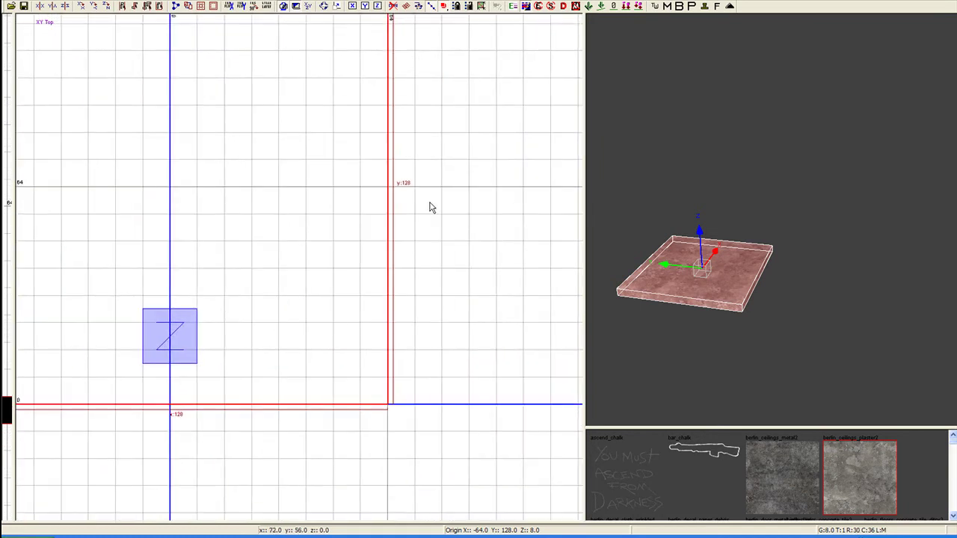
{"action": "key", "text": "5"}
{"action": "key", "text": "6"}
{"action": "key", "text": "7"}
{"action": "scroll", "coordinate": [412, 212], "scroll_direction": "down", "scroll_amount": 1}
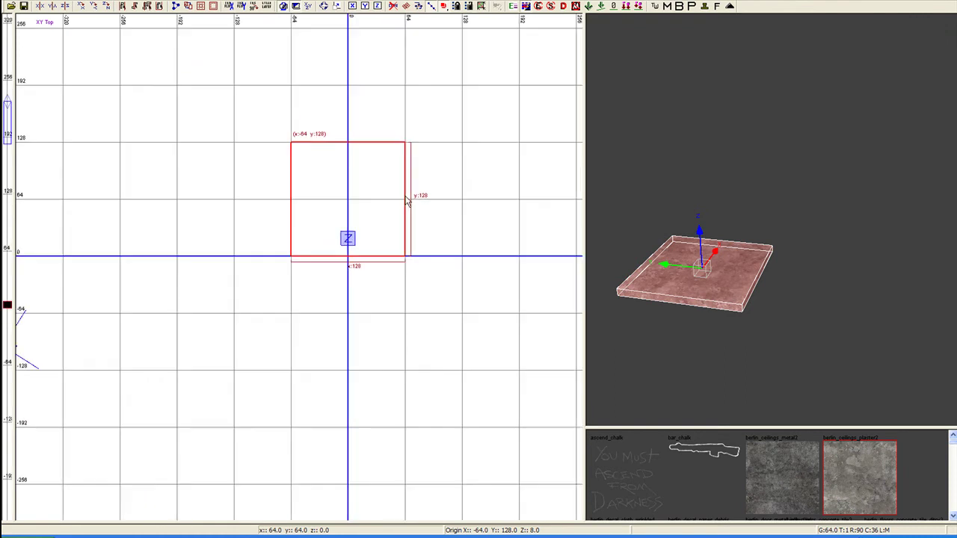
{"action": "scroll", "coordinate": [369, 211], "scroll_direction": "up", "scroll_amount": 5}
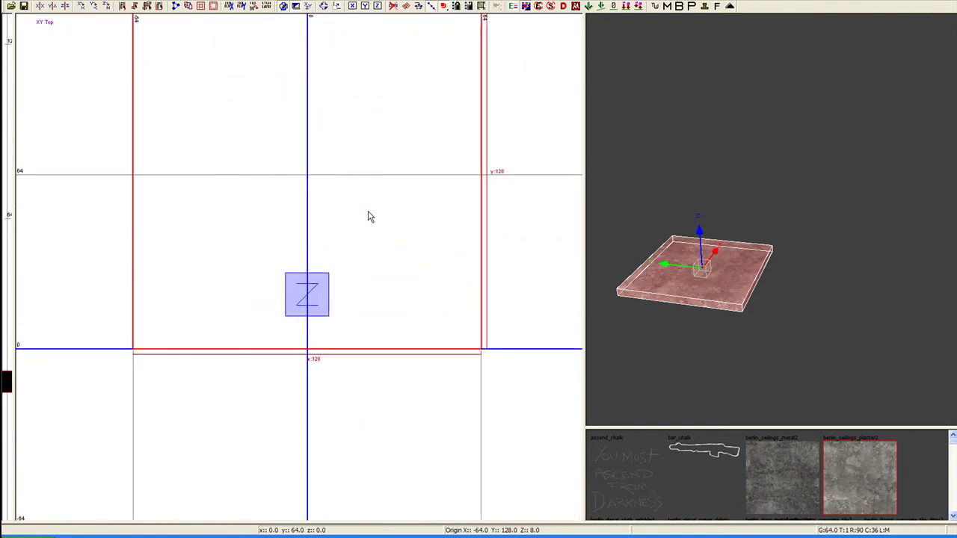
- Set the grid size to 8 units with the whole 128 by 128 brush in view
{"action": "key", "text": "4"}
{"action": "right_click_drag", "start_coordinate": [375, 135], "coordinate": [340, 278]}
{"action": "right_click_drag", "start_coordinate": [457, 279], "coordinate": [436, 249]}
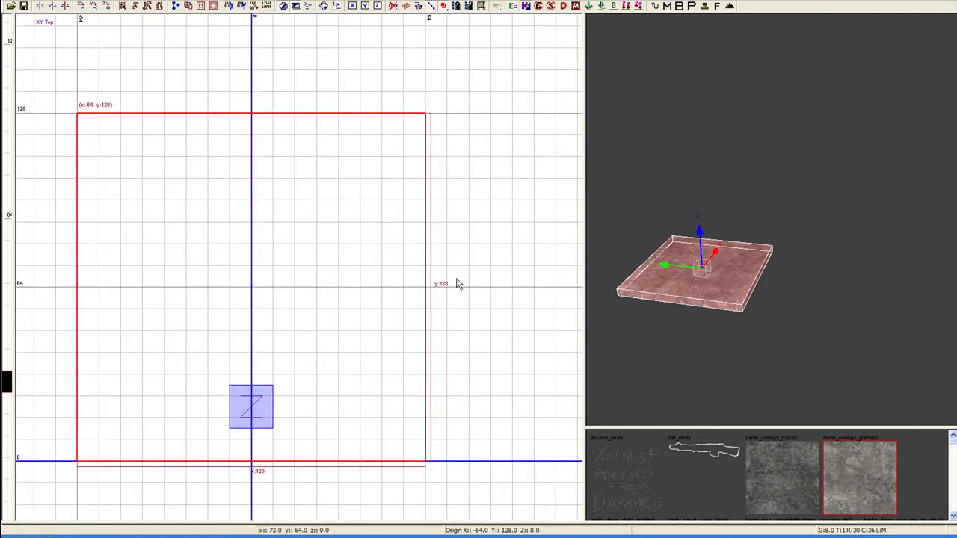
{"action": "scroll", "coordinate": [457, 279], "scroll_direction": "down", "scroll_amount": 2}
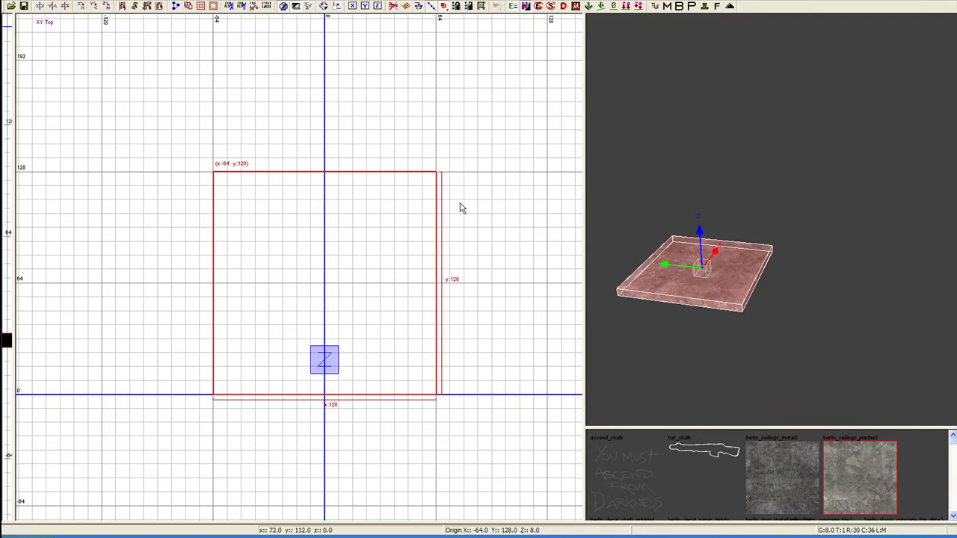
{"action": "right_click_drag", "start_coordinate": [462, 208], "coordinate": [403, 201]}
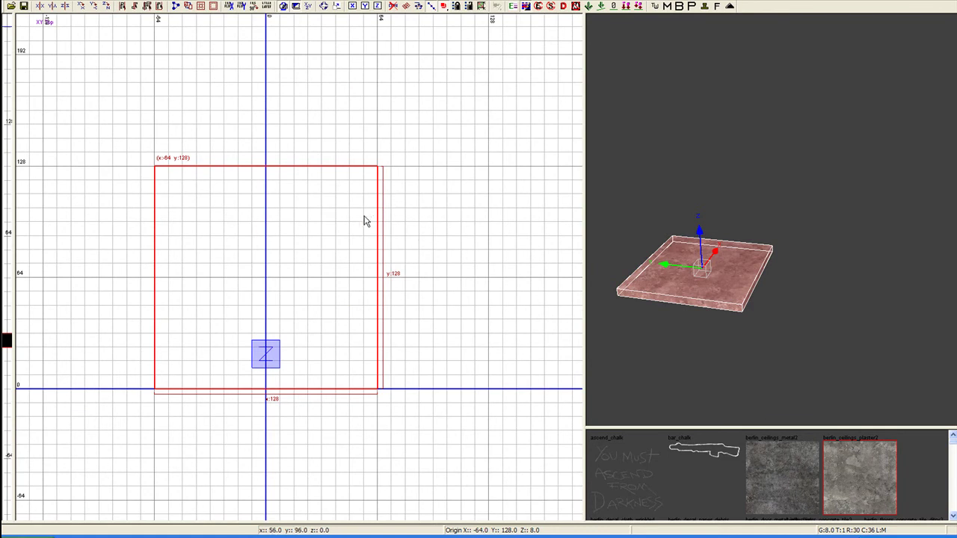
{"action": "mouse_move", "coordinate": [364, 215]}
{"action": "right_mouse_down"}
{"action": "mouse_move", "coordinate": [423, 210]}
{"action": "mouse_move", "coordinate": [360, 213]}
{"action": "right_mouse_up"}
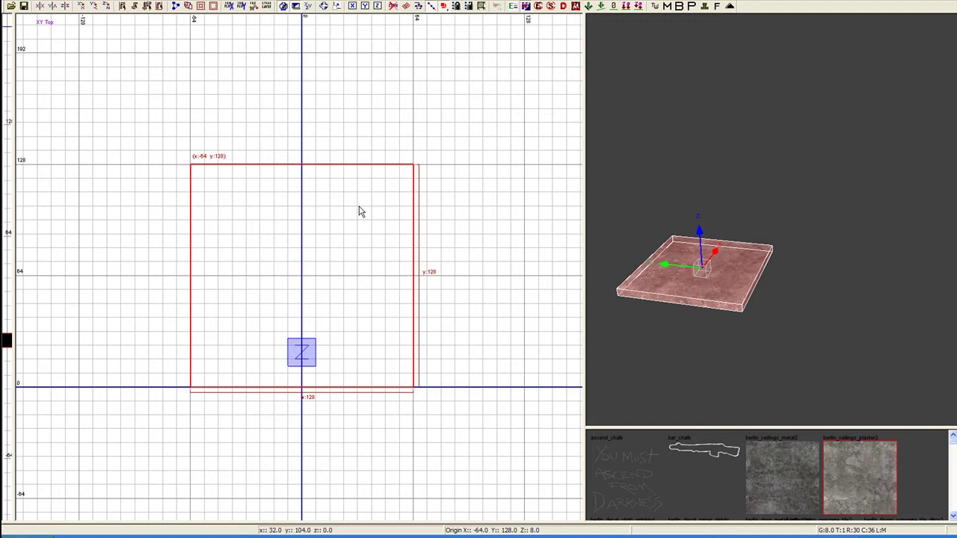
{"action": "right_click_drag", "start_coordinate": [361, 224], "coordinate": [343, 209]}
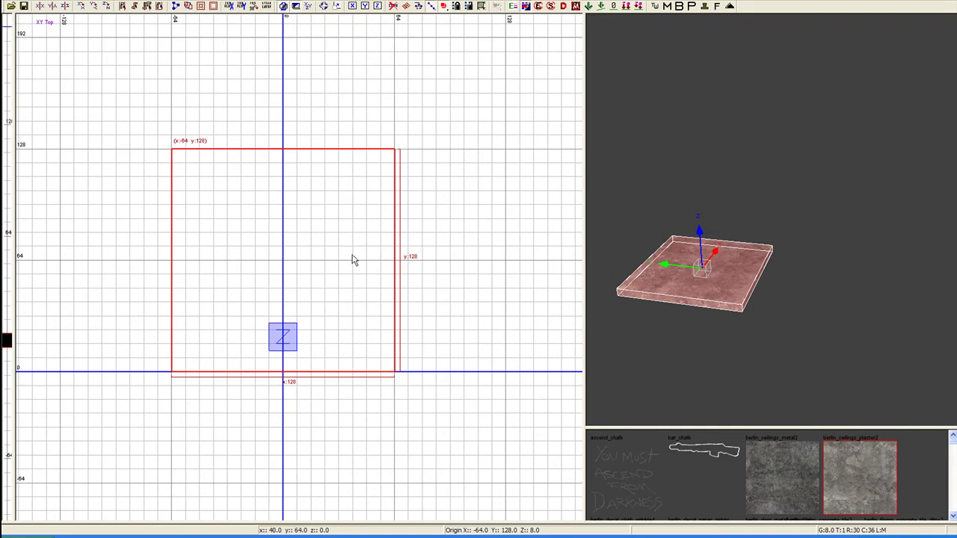
{"action": "right_click_drag", "start_coordinate": [355, 262], "coordinate": [401, 242]}
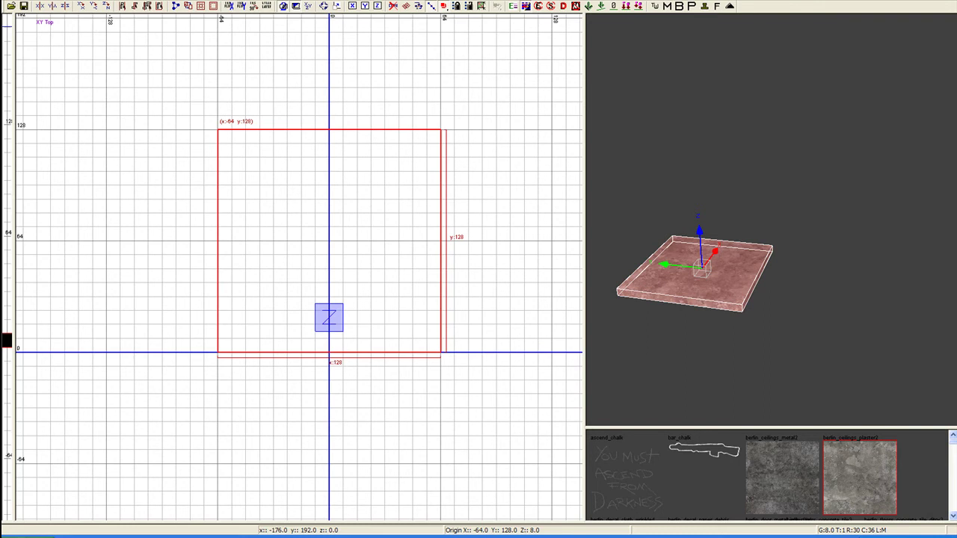
- Switch to Firefox and search Google Images for "Graveyard" reference pictures
{"action": "left_click_drag", "start_coordinate": [2, 48], "coordinate": [720, 6]}
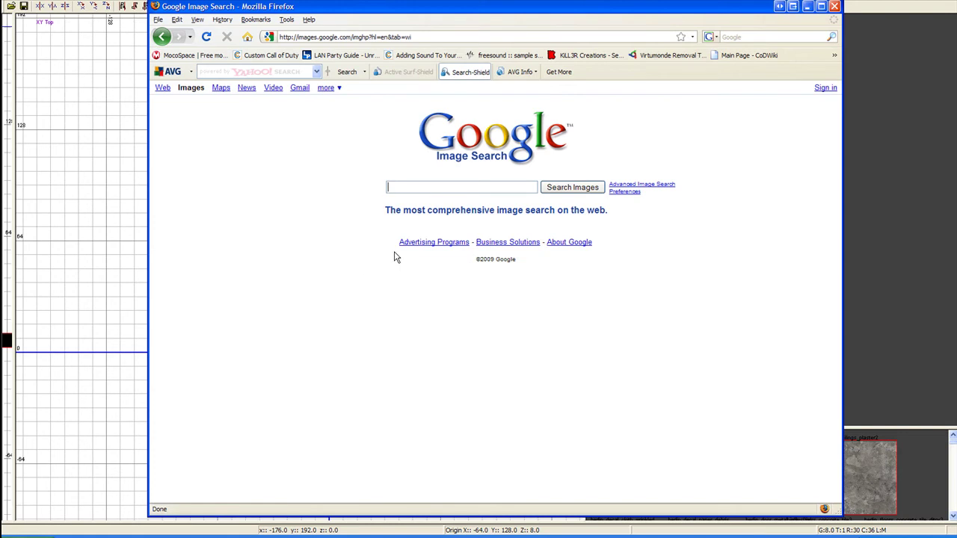
{"action": "type", "text": "Grav"}
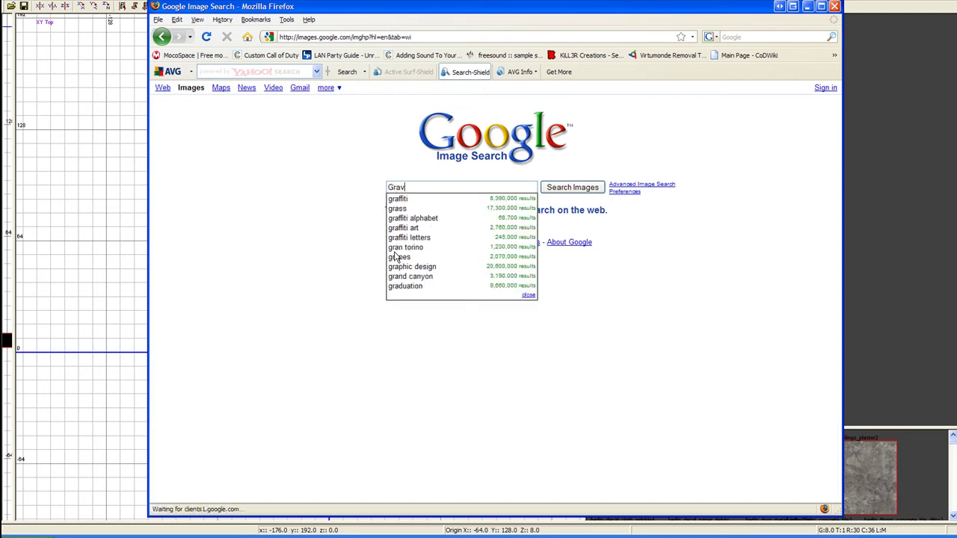
{"action": "type", "text": "eyard"}
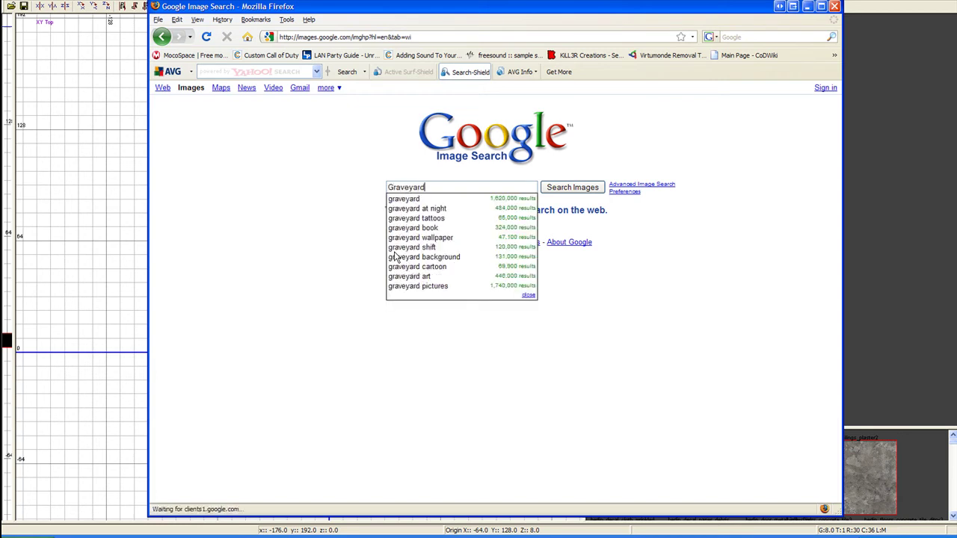
{"action": "key", "text": "Return"}
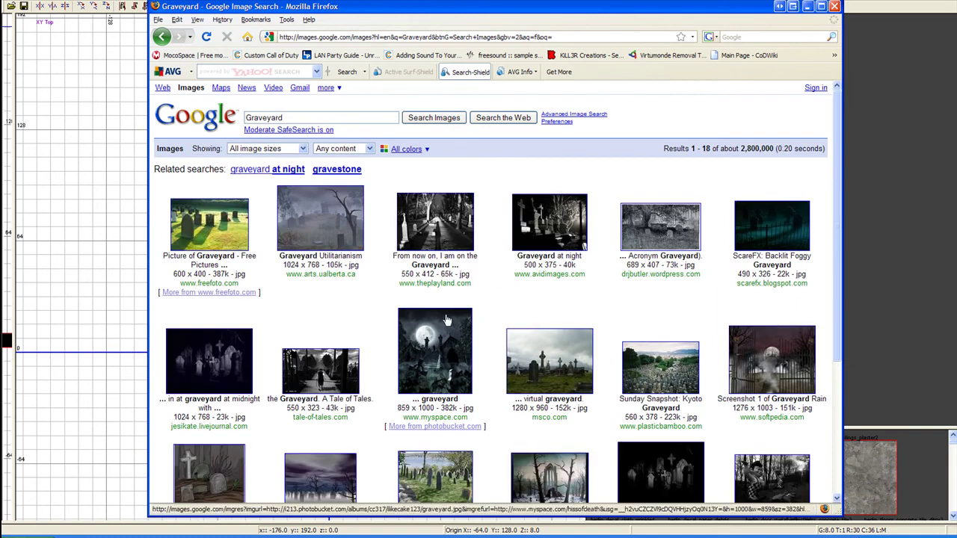
- Open the 859 x 1000 moonlit graveyard picture from the image results and go to its full view on Photobucket
{"action": "scroll", "coordinate": [449, 320], "scroll_direction": "down", "scroll_amount": 2}
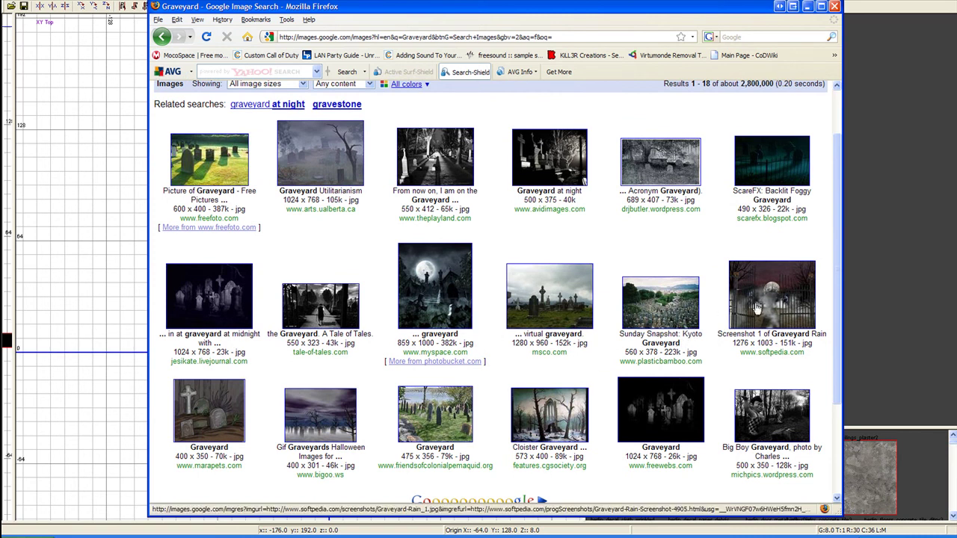
{"action": "left_click", "coordinate": [446, 313]}
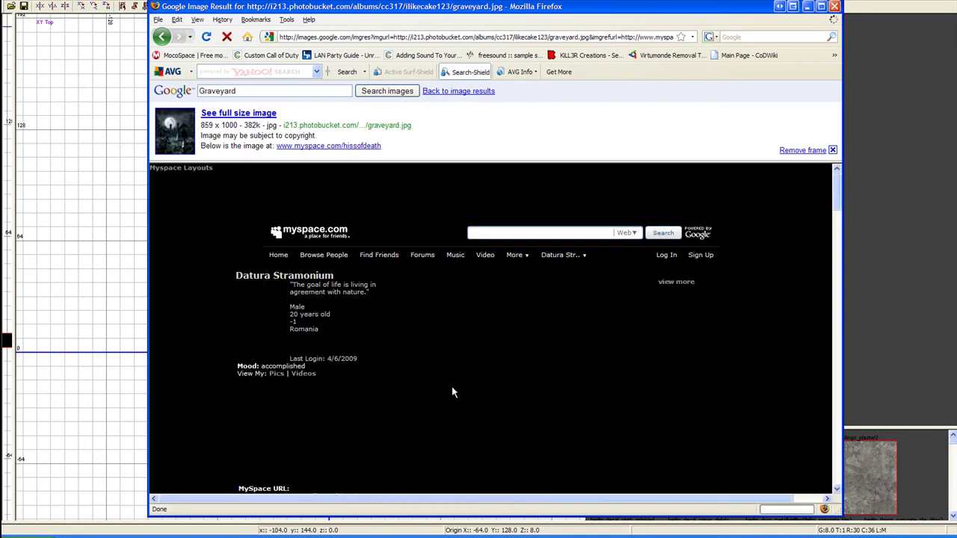
{"action": "left_click", "coordinate": [180, 139]}
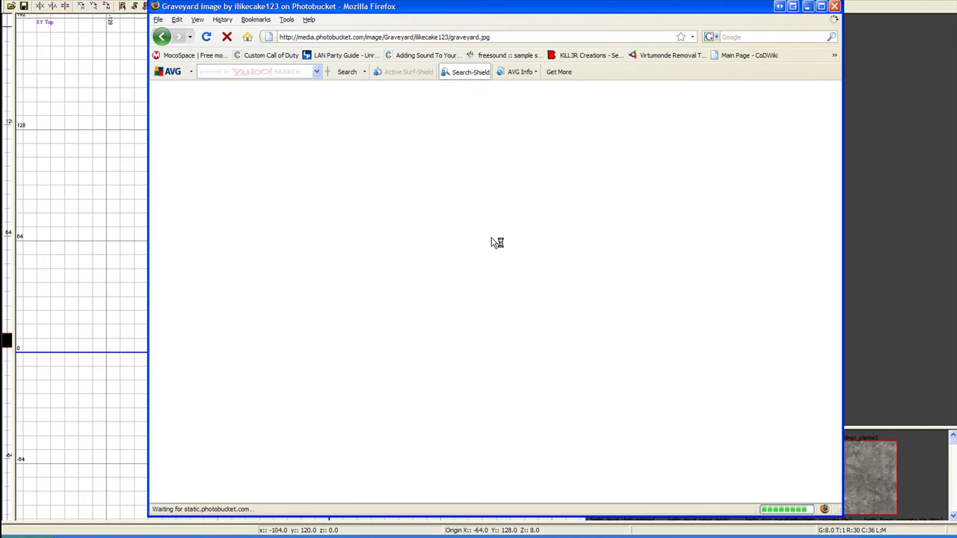
{"action": "scroll", "coordinate": [515, 261], "scroll_direction": "down", "scroll_amount": 3}
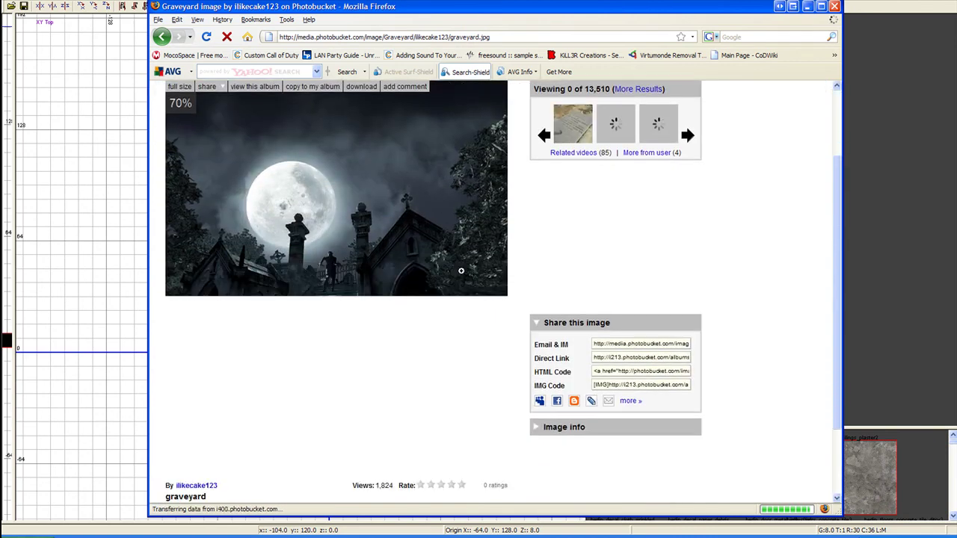
{"action": "scroll", "coordinate": [462, 271], "scroll_direction": "down", "scroll_amount": 2}
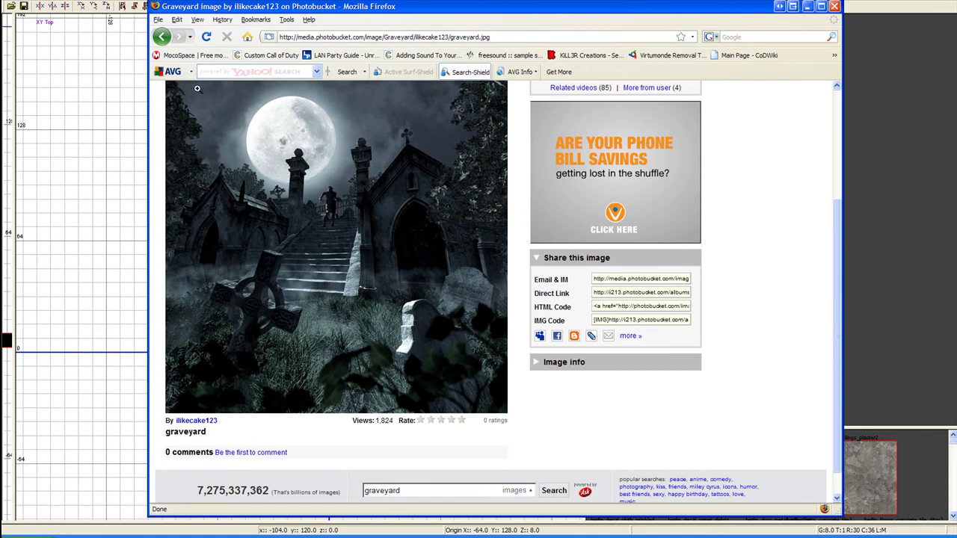
- Copy the graveyard image, and start saving it to the ZombieChickenTaco folder on the Desktop
{"action": "right_click", "coordinate": [323, 210]}
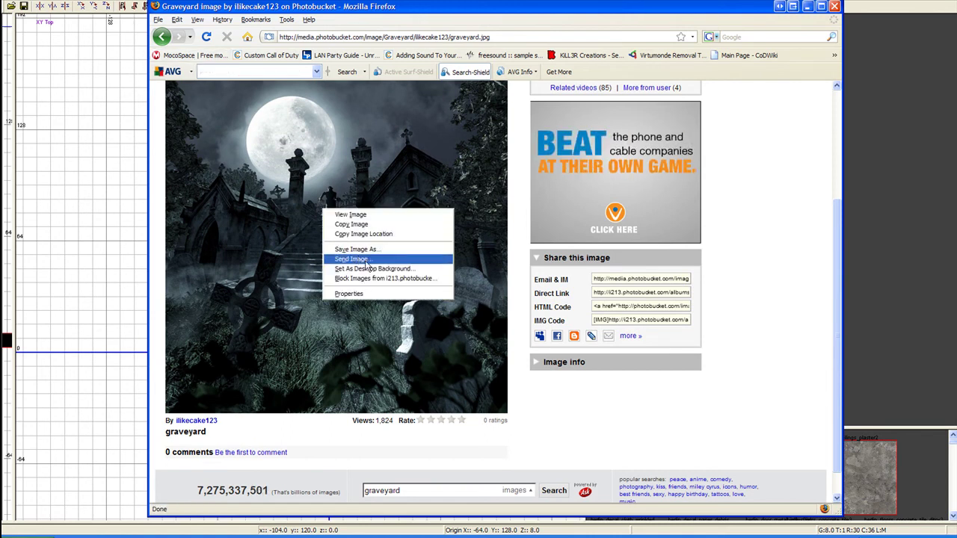
{"action": "left_click", "coordinate": [348, 224]}
{"action": "right_click", "coordinate": [349, 260]}
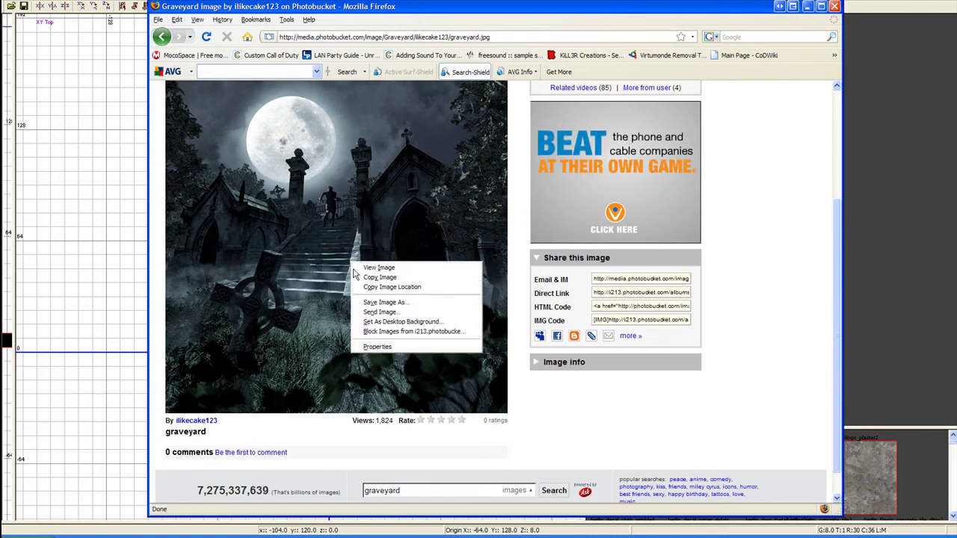
{"action": "left_click", "coordinate": [403, 305]}
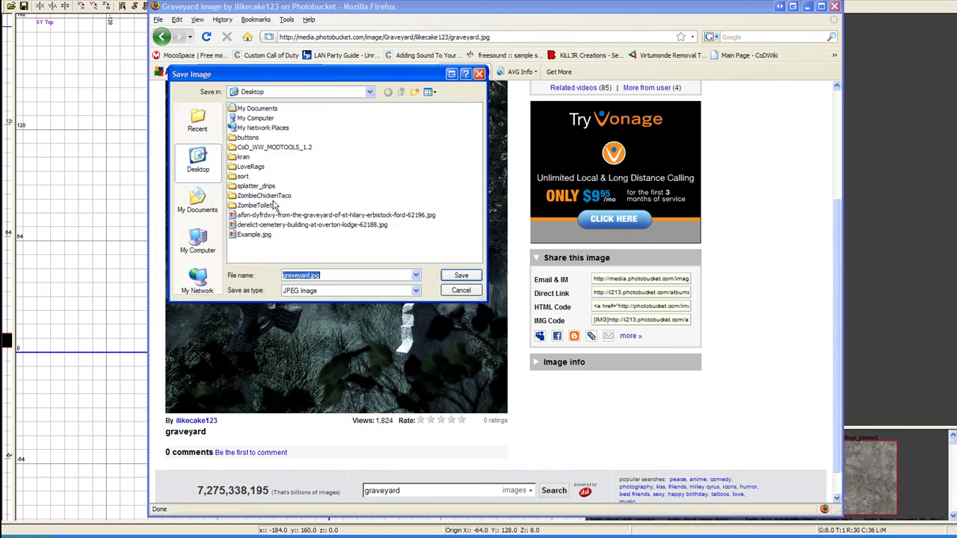
{"action": "double_click", "coordinate": [273, 196]}
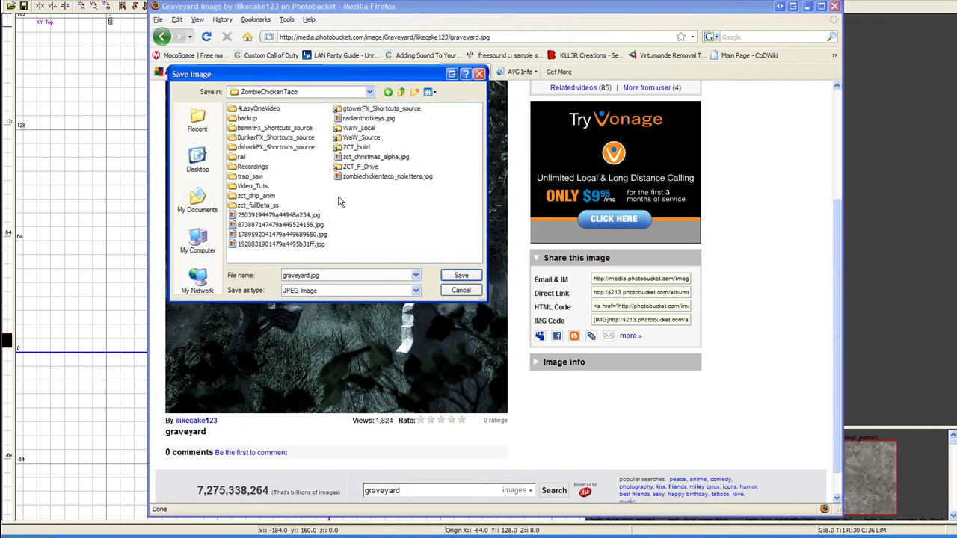
- Create a folder named Referance inside ZombieChickenTaco and open it as the save location
{"action": "left_click", "coordinate": [414, 91]}
{"action": "type", "text": "Referance"}
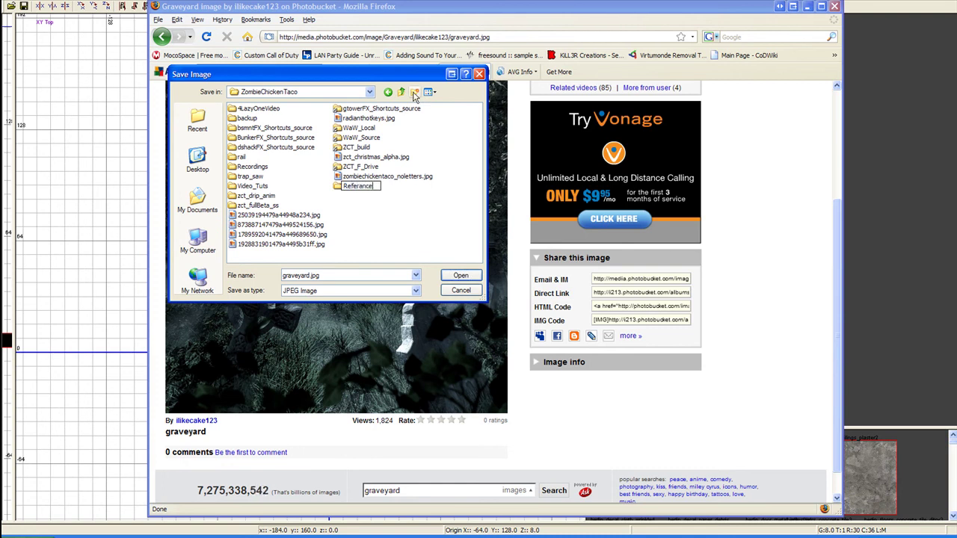
{"action": "key", "text": "Return"}
{"action": "key", "text": "Return"}
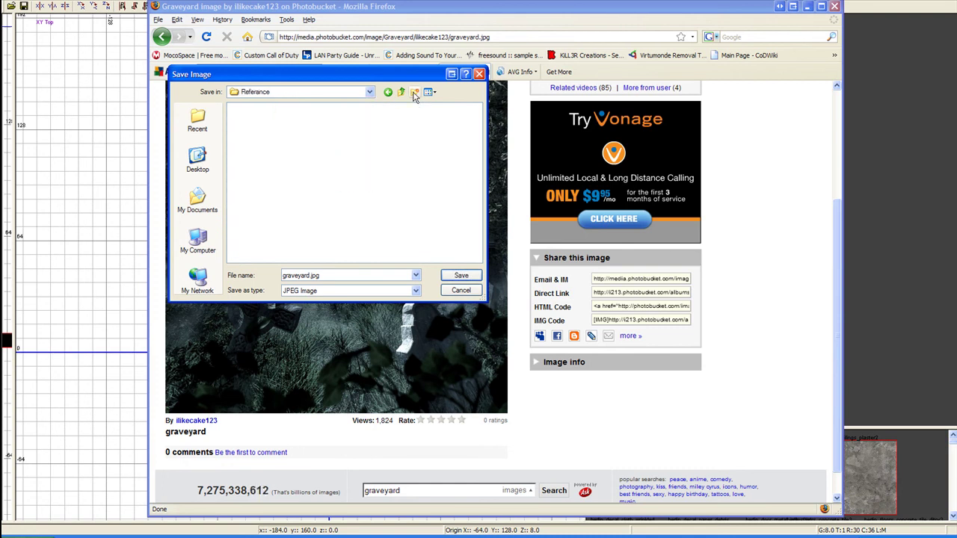
- Save the graveyard image in the Referance folder as graveyard01.jpg
{"action": "double_click", "coordinate": [313, 275]}
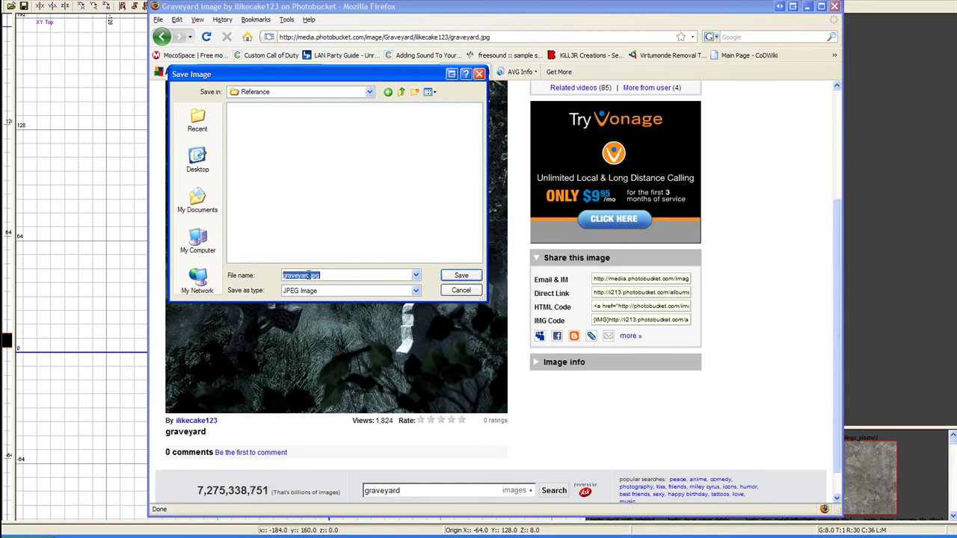
{"action": "left_click", "coordinate": [300, 275]}
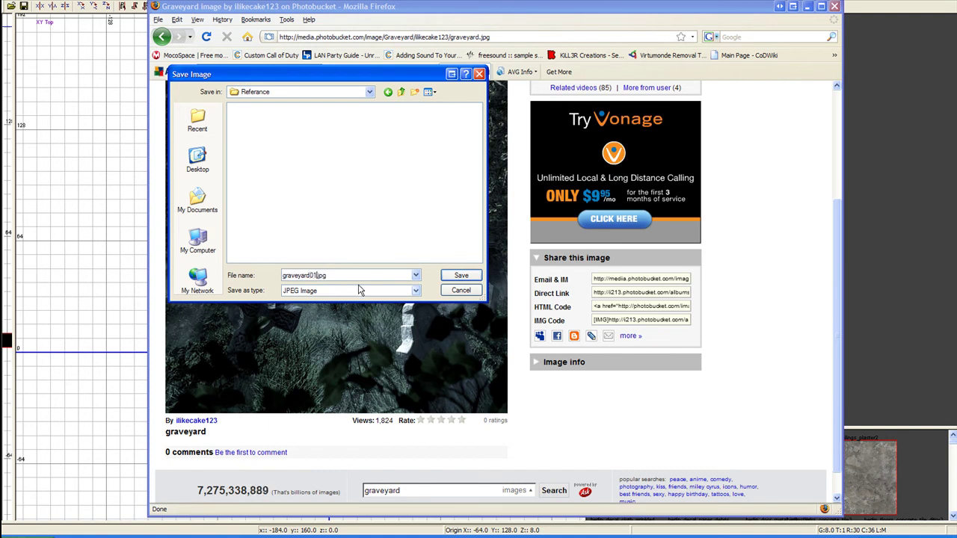
{"action": "key", "text": "Return"}
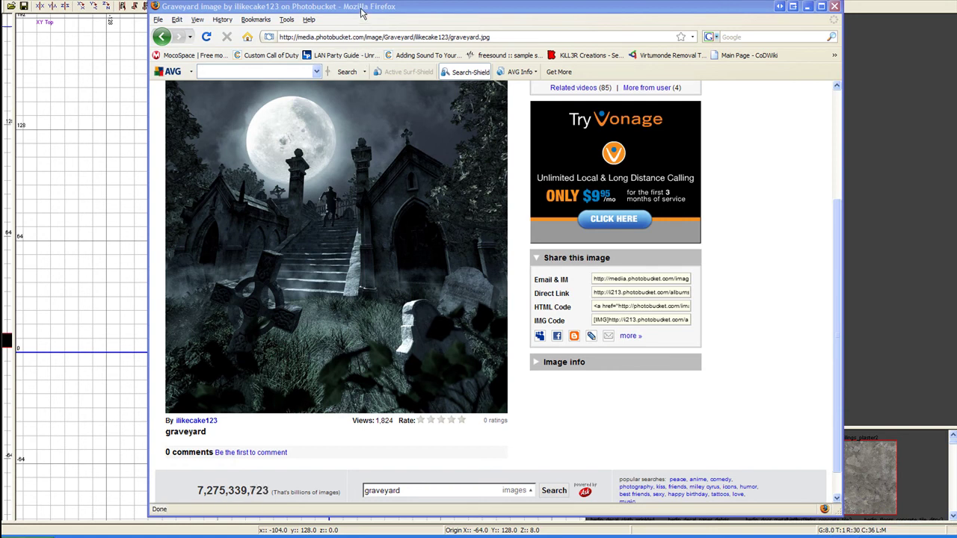
- Switch to Photoshop and move the welcome.psd document window fully into the workspace
{"action": "left_click_drag", "start_coordinate": [361, 7], "coordinate": [358, 5]}
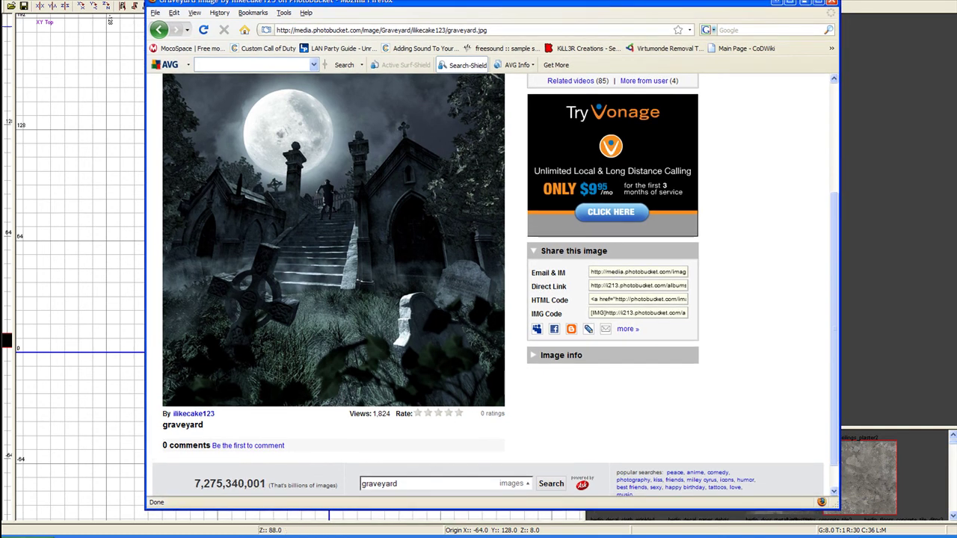
{"action": "key", "text": "alt+Tab"}
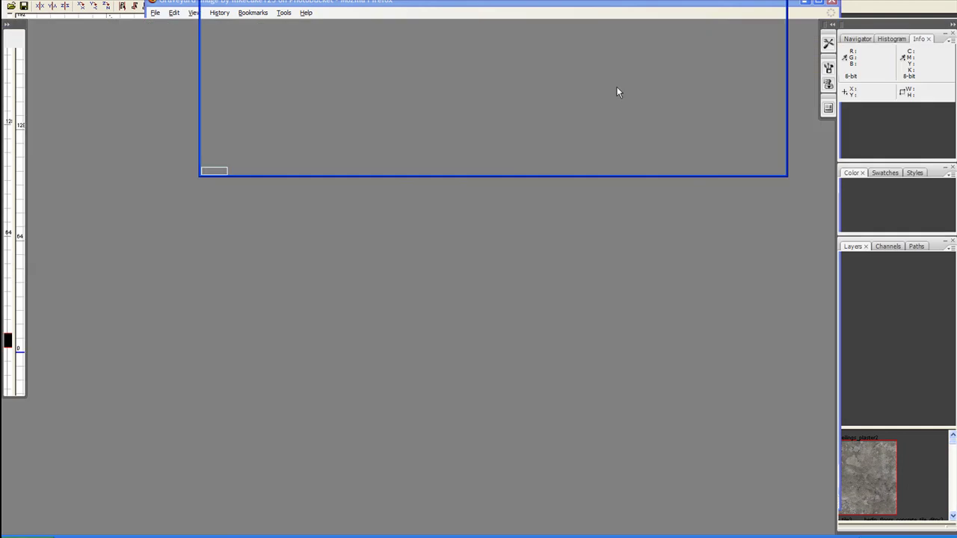
{"action": "left_click_drag", "start_coordinate": [500, 0], "coordinate": [498, 80]}
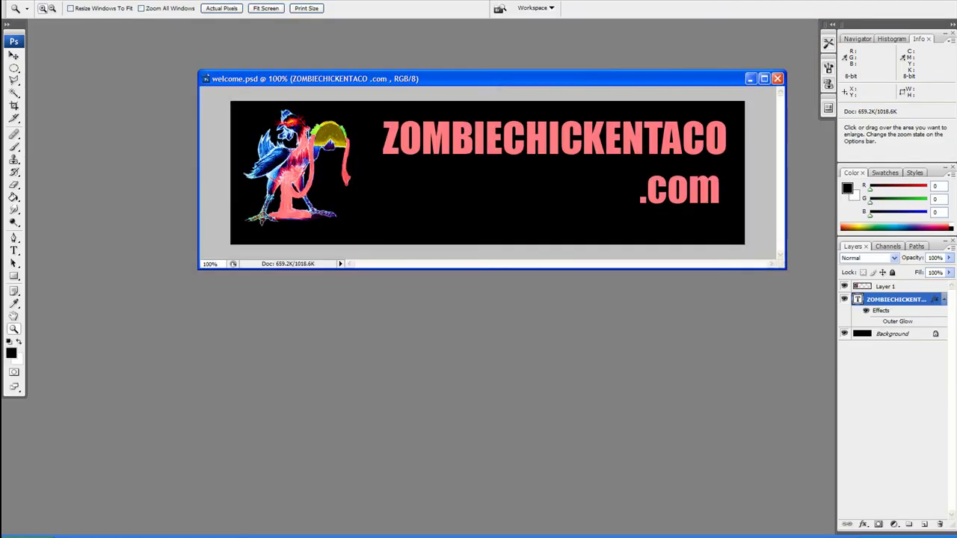
{"action": "left_click", "coordinate": [13, 0]}
{"action": "left_click", "coordinate": [22, 16]}
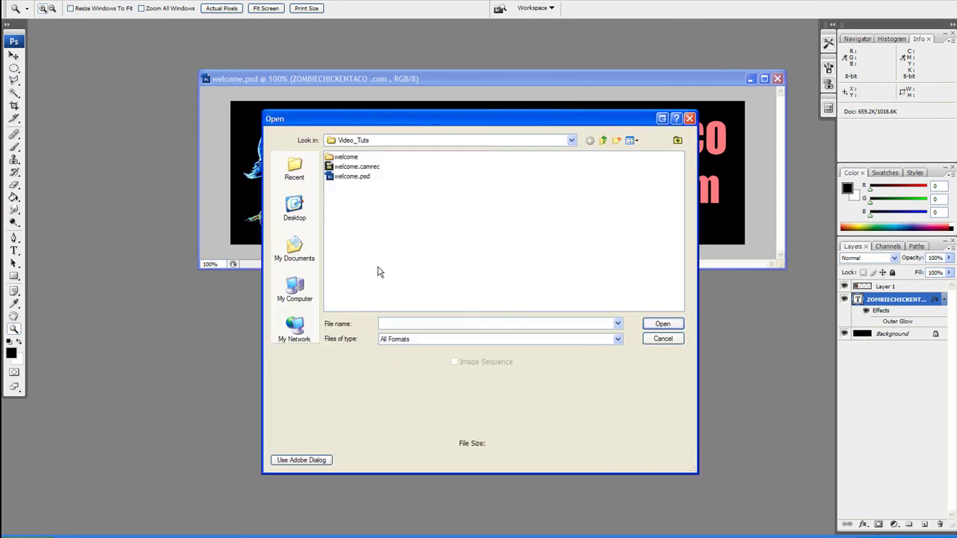
{"action": "left_click", "coordinate": [664, 341]}
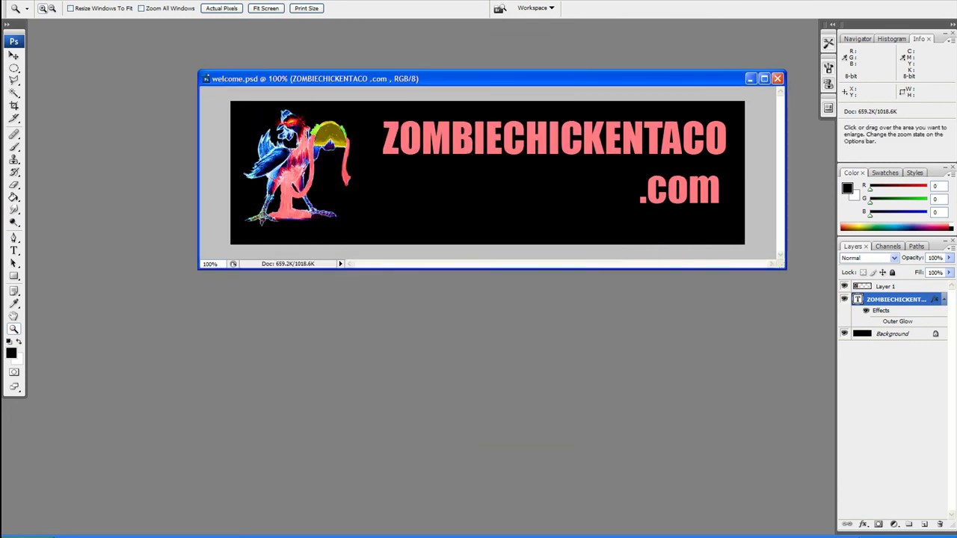
- Create a white 859 x 1000 pixel RGB document at 72 pixels/inch and move its window clear of the tools
{"action": "left_click", "coordinate": [13, 0]}
{"action": "left_click", "coordinate": [27, 4]}
{"action": "key", "text": "ctrl+n"}
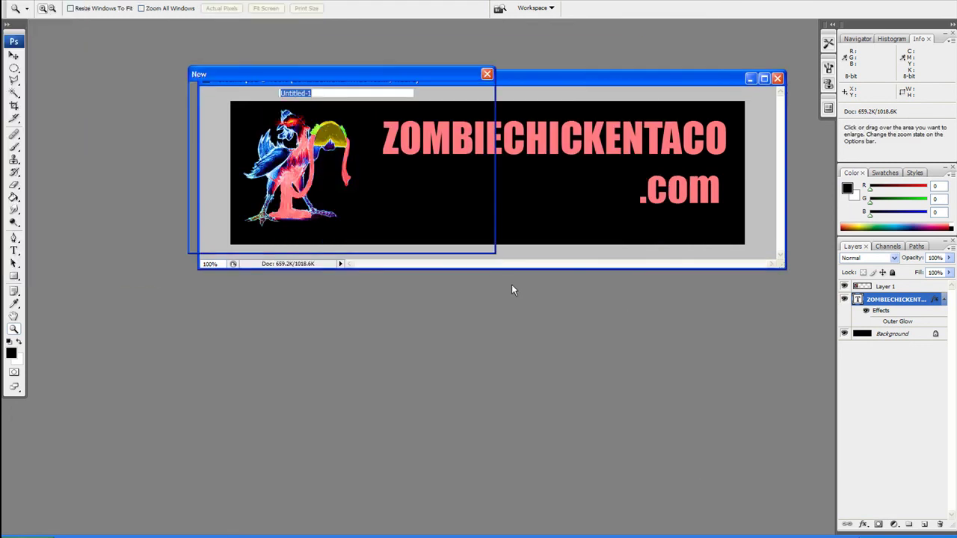
{"action": "left_click_drag", "start_coordinate": [310, 71], "coordinate": [462, 223]}
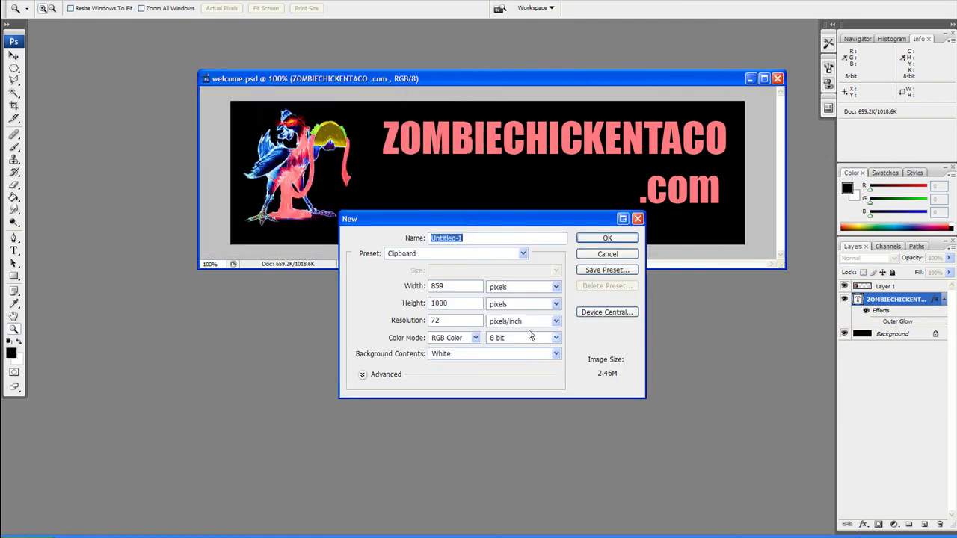
{"action": "key", "text": "Return"}
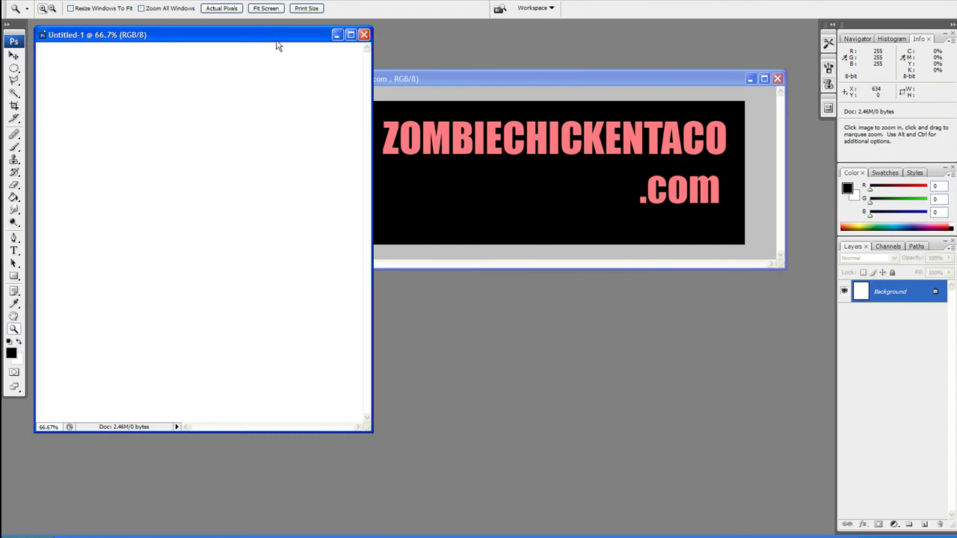
{"action": "left_click_drag", "start_coordinate": [276, 41], "coordinate": [408, 79]}
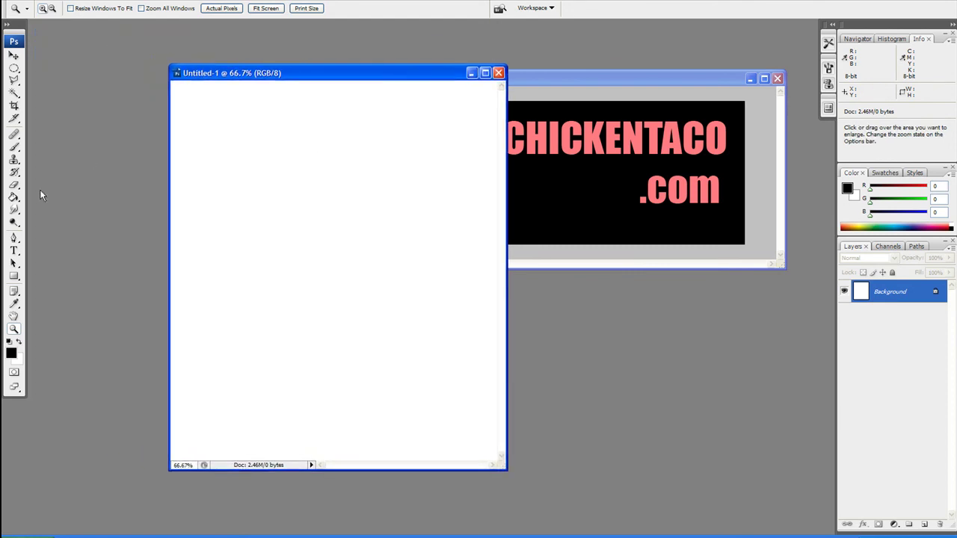
- Brush a large rounded black map outline on the blank canvas and add two small squarish buildings inside it
{"action": "left_click", "coordinate": [14, 146]}
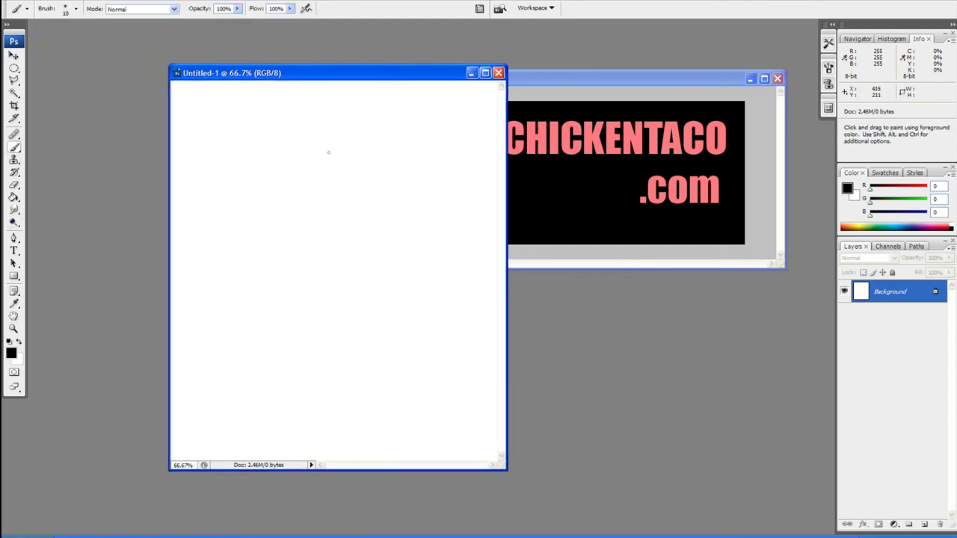
{"action": "mouse_move", "coordinate": [375, 146]}
{"action": "left_mouse_down"}
{"action": "mouse_move", "coordinate": [305, 164]}
{"action": "mouse_move", "coordinate": [241, 255]}
{"action": "mouse_move", "coordinate": [308, 387]}
{"action": "mouse_move", "coordinate": [469, 389]}
{"action": "mouse_move", "coordinate": [438, 188]}
{"action": "mouse_move", "coordinate": [381, 146]}
{"action": "left_mouse_up"}
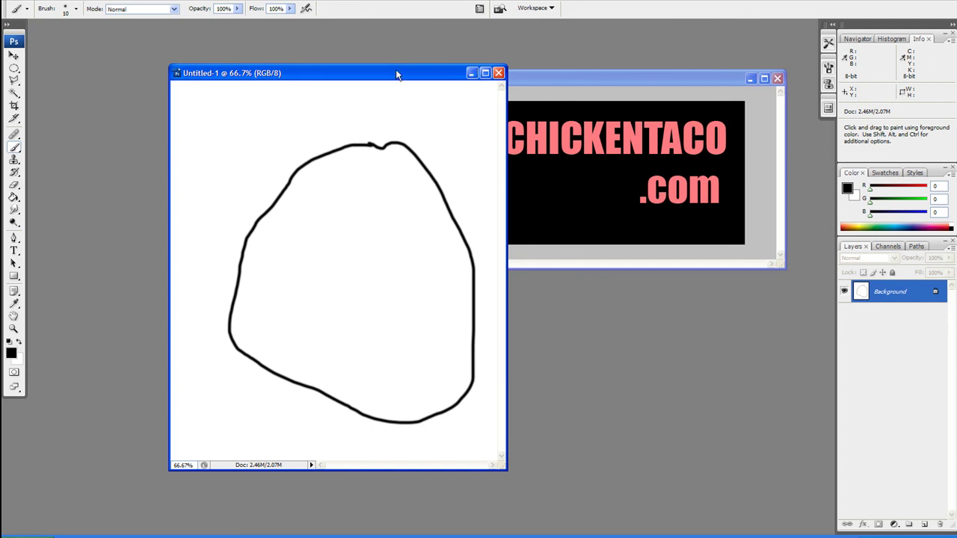
{"action": "left_click_drag", "start_coordinate": [396, 73], "coordinate": [344, 70]}
{"action": "mouse_move", "coordinate": [292, 193]}
{"action": "left_mouse_down"}
{"action": "mouse_move", "coordinate": [308, 220]}
{"action": "mouse_move", "coordinate": [318, 193]}
{"action": "mouse_move", "coordinate": [290, 191]}
{"action": "left_mouse_up"}
{"action": "mouse_move", "coordinate": [240, 243]}
{"action": "left_mouse_down"}
{"action": "mouse_move", "coordinate": [248, 288]}
{"action": "mouse_move", "coordinate": [274, 244]}
{"action": "mouse_move", "coordinate": [240, 243]}
{"action": "left_mouse_up"}
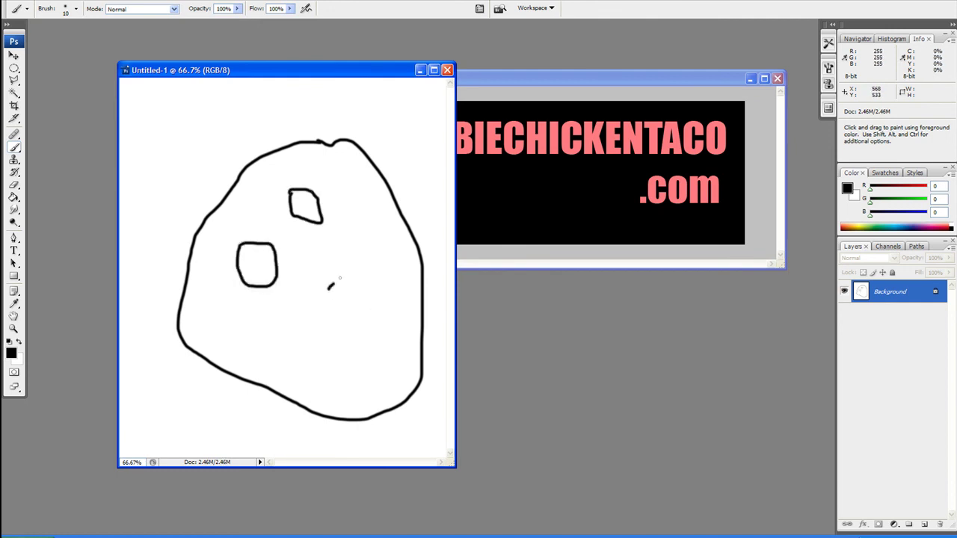
- Draw a curved black dividing line across the map outline and a spiky-based vertical shape in the lower-right area
{"action": "mouse_move", "coordinate": [339, 278]}
{"action": "left_mouse_down"}
{"action": "mouse_move", "coordinate": [396, 255]}
{"action": "mouse_move", "coordinate": [410, 238]}
{"action": "left_mouse_up"}
{"action": "left_click_drag", "start_coordinate": [329, 290], "coordinate": [253, 368]}
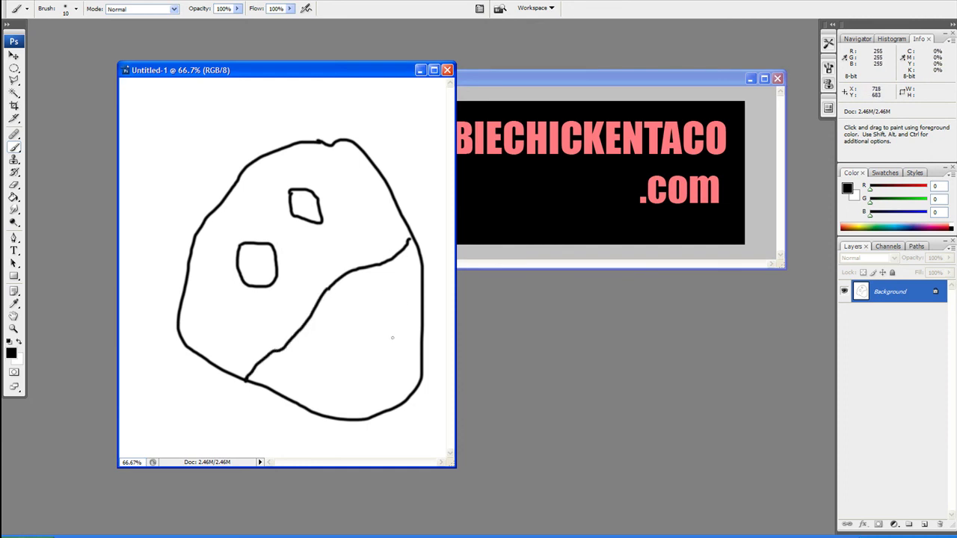
{"action": "mouse_move", "coordinate": [399, 346]}
{"action": "left_mouse_down"}
{"action": "mouse_move", "coordinate": [400, 329]}
{"action": "mouse_move", "coordinate": [404, 370]}
{"action": "mouse_move", "coordinate": [413, 350]}
{"action": "left_mouse_up"}
{"action": "mouse_move", "coordinate": [415, 363]}
{"action": "left_mouse_down"}
{"action": "mouse_move", "coordinate": [397, 359]}
{"action": "mouse_move", "coordinate": [399, 284]}
{"action": "left_mouse_up"}
{"action": "left_click_drag", "start_coordinate": [404, 352], "coordinate": [396, 273]}
- Set the foreground colour to teal (RGB 0, 171, 195), paint over the spiky vertical shape, and sketch another above the map's upper-right edge
{"action": "left_click", "coordinate": [890, 226]}
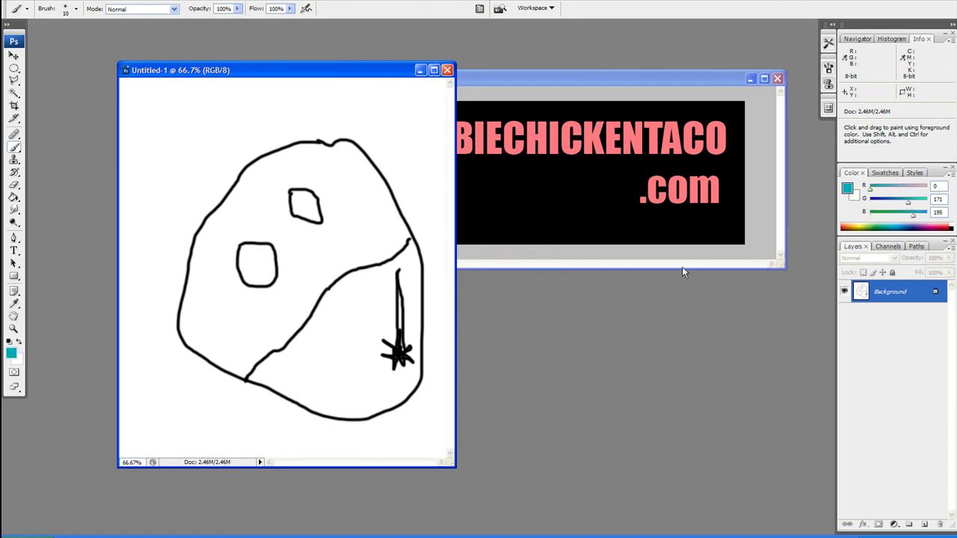
{"action": "mouse_move", "coordinate": [403, 356]}
{"action": "left_mouse_down"}
{"action": "mouse_move", "coordinate": [398, 271]}
{"action": "mouse_move", "coordinate": [397, 359]}
{"action": "left_mouse_up"}
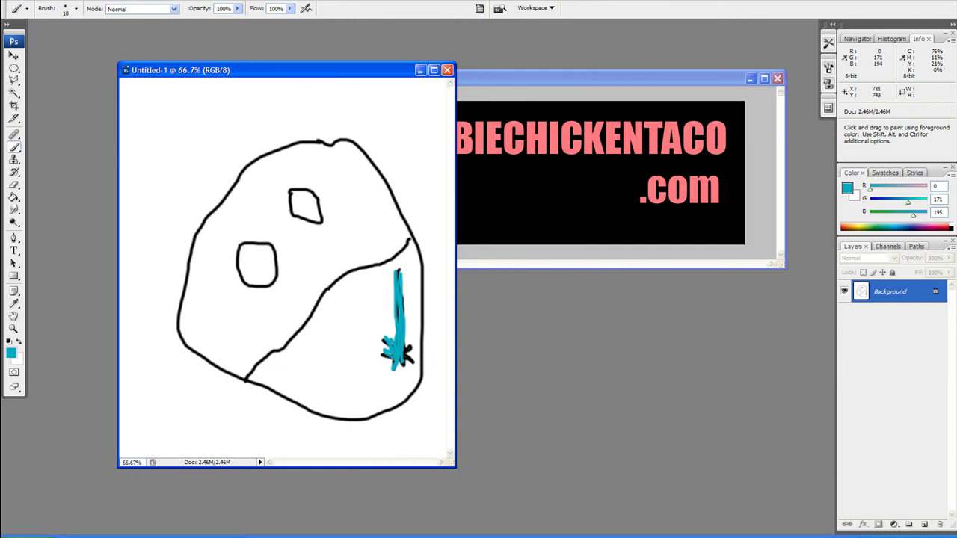
{"action": "mouse_move", "coordinate": [405, 93]}
{"action": "left_mouse_down"}
{"action": "mouse_move", "coordinate": [407, 124]}
{"action": "mouse_move", "coordinate": [424, 113]}
{"action": "left_mouse_up"}
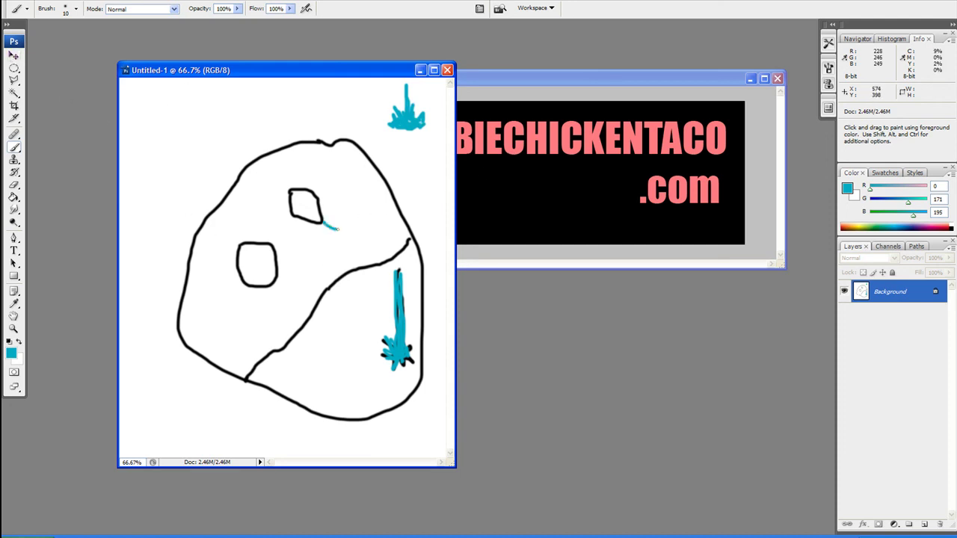
- Outline a teal area joining the two buildings and draw winding double-line paths from it to the map's upper-right and lower-left edges
{"action": "mouse_move", "coordinate": [338, 229]}
{"action": "left_mouse_down"}
{"action": "mouse_move", "coordinate": [323, 276]}
{"action": "mouse_move", "coordinate": [282, 290]}
{"action": "mouse_move", "coordinate": [292, 220]}
{"action": "left_mouse_up"}
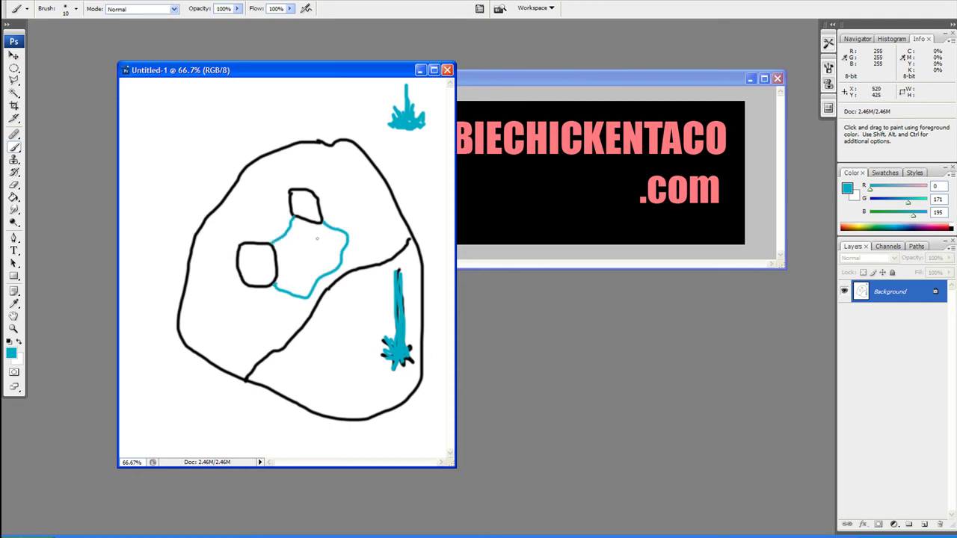
{"action": "mouse_move", "coordinate": [331, 225]}
{"action": "left_mouse_down"}
{"action": "mouse_move", "coordinate": [374, 166]}
{"action": "mouse_move", "coordinate": [372, 229]}
{"action": "mouse_move", "coordinate": [393, 197]}
{"action": "left_mouse_up"}
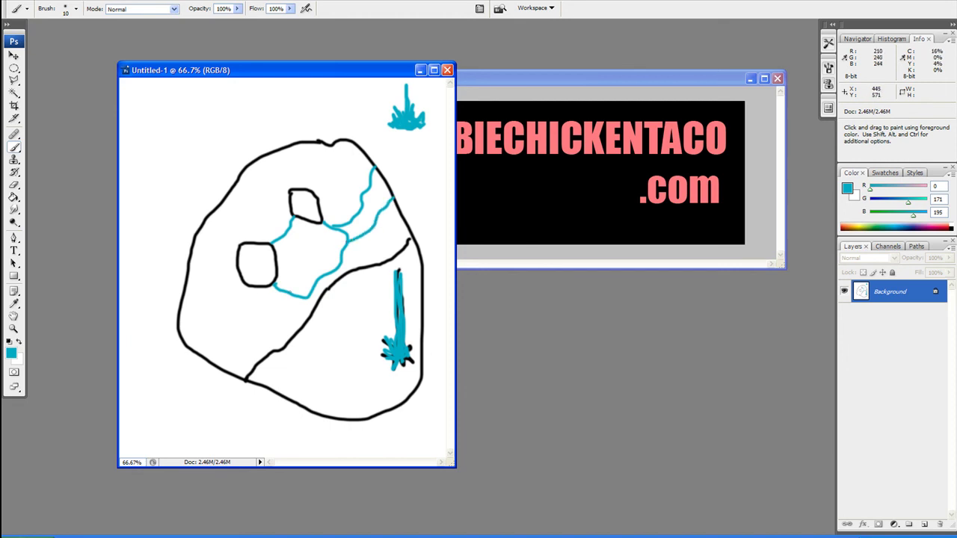
{"action": "left_click_drag", "start_coordinate": [288, 294], "coordinate": [219, 359]}
{"action": "left_click_drag", "start_coordinate": [286, 317], "coordinate": [237, 369]}
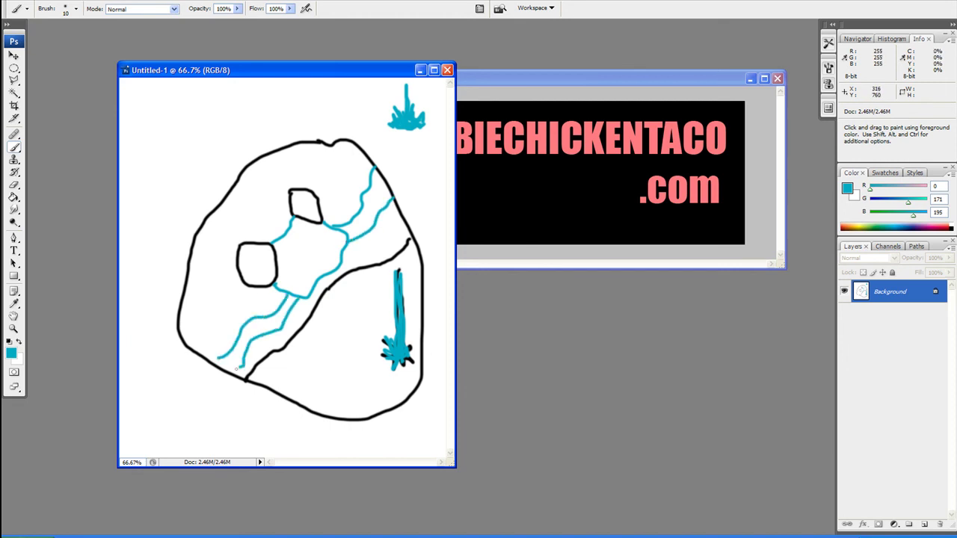
- Add a small teal doorway to each building and enlarge the document window beyond the canvas edges
{"action": "mouse_move", "coordinate": [274, 259]}
{"action": "left_mouse_down"}
{"action": "mouse_move", "coordinate": [261, 271]}
{"action": "mouse_move", "coordinate": [275, 270]}
{"action": "left_mouse_up"}
{"action": "left_click_drag", "start_coordinate": [302, 208], "coordinate": [309, 221]}
{"action": "left_click_drag", "start_coordinate": [318, 66], "coordinate": [303, 48]}
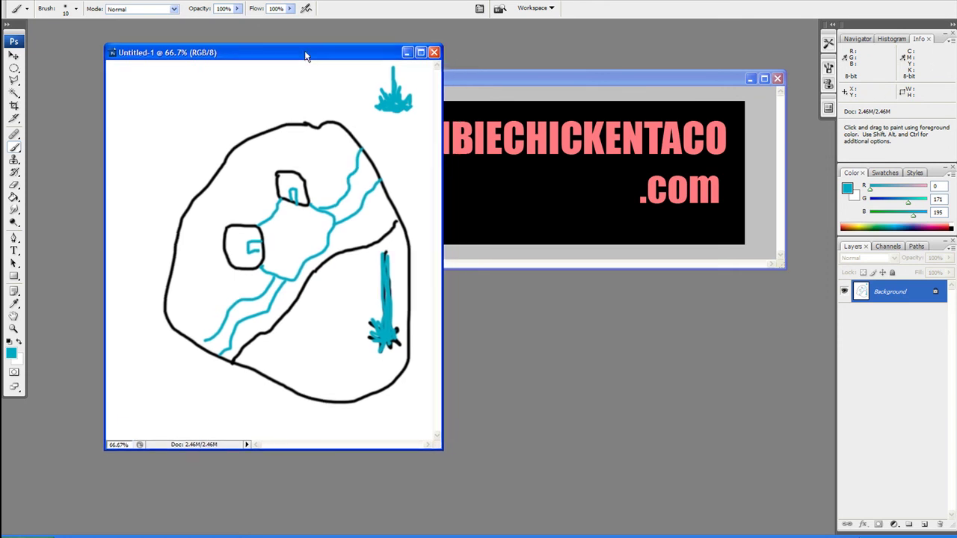
{"action": "left_click_drag", "start_coordinate": [437, 448], "coordinate": [545, 465]}
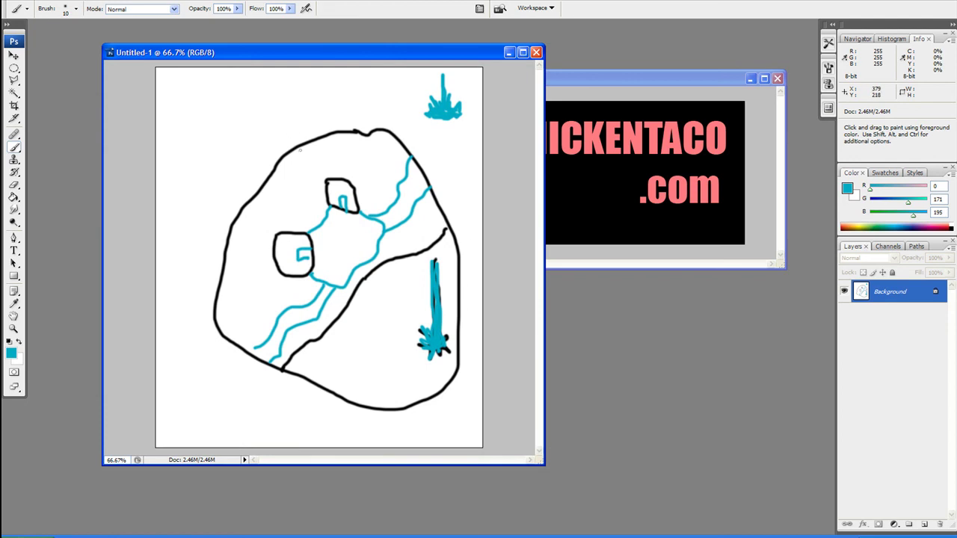
- Draw two long crossing teal lines over the map's upper-left area and a small skull with eyes on its left edge
{"action": "left_click_drag", "start_coordinate": [211, 109], "coordinate": [313, 208]}
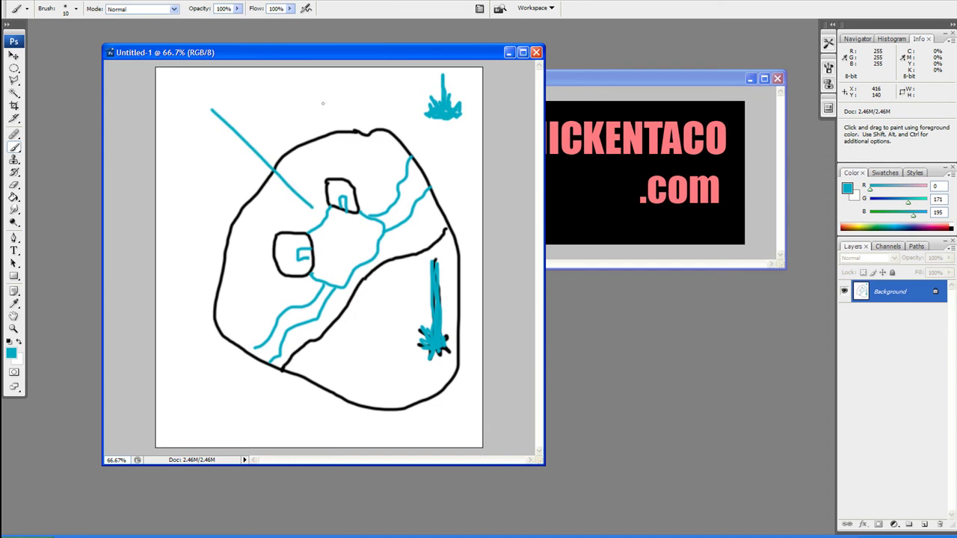
{"action": "left_click_drag", "start_coordinate": [324, 103], "coordinate": [152, 221]}
{"action": "mouse_move", "coordinate": [214, 223]}
{"action": "left_mouse_down"}
{"action": "mouse_move", "coordinate": [208, 251]}
{"action": "mouse_move", "coordinate": [219, 261]}
{"action": "mouse_move", "coordinate": [205, 262]}
{"action": "left_mouse_up"}
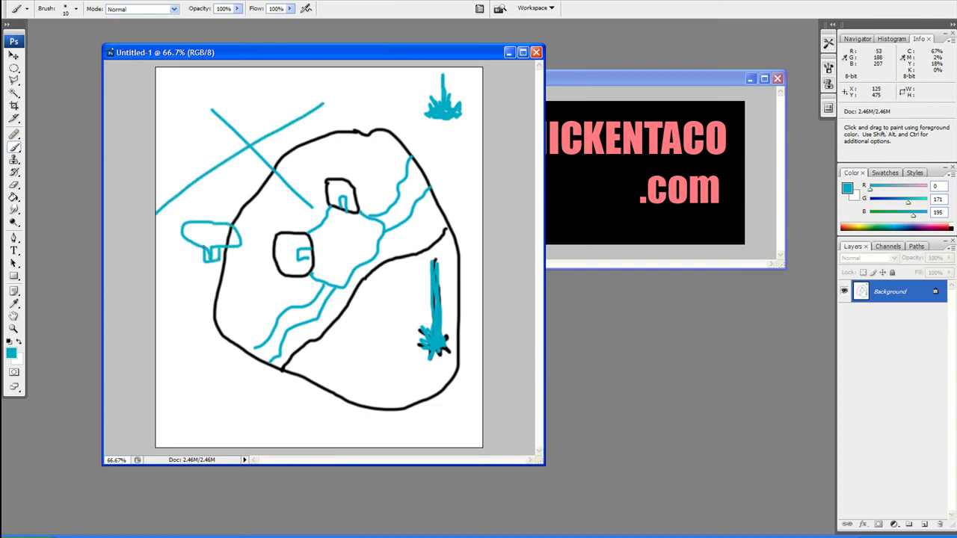
{"action": "mouse_move", "coordinate": [223, 236]}
{"action": "left_mouse_down"}
{"action": "mouse_move", "coordinate": [215, 238]}
{"action": "mouse_move", "coordinate": [223, 233]}
{"action": "left_mouse_up"}
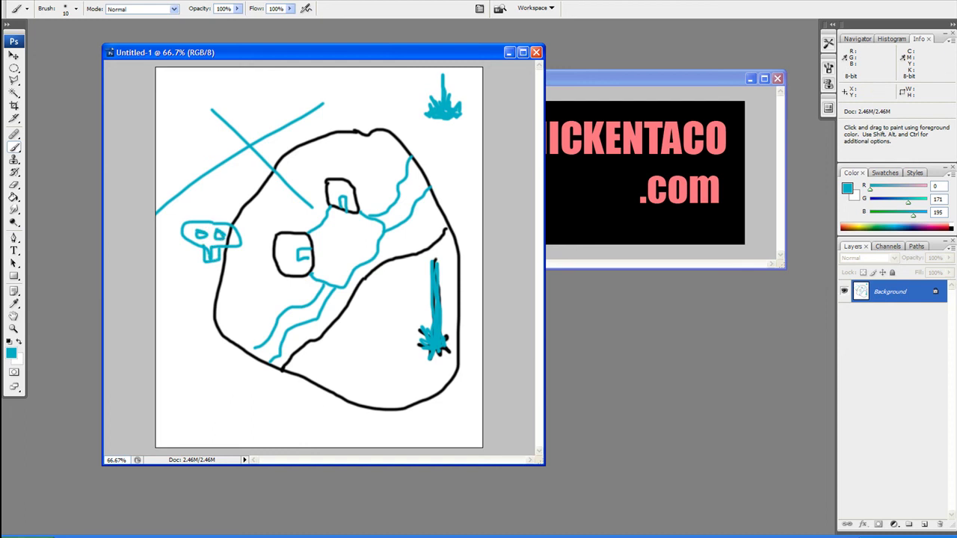